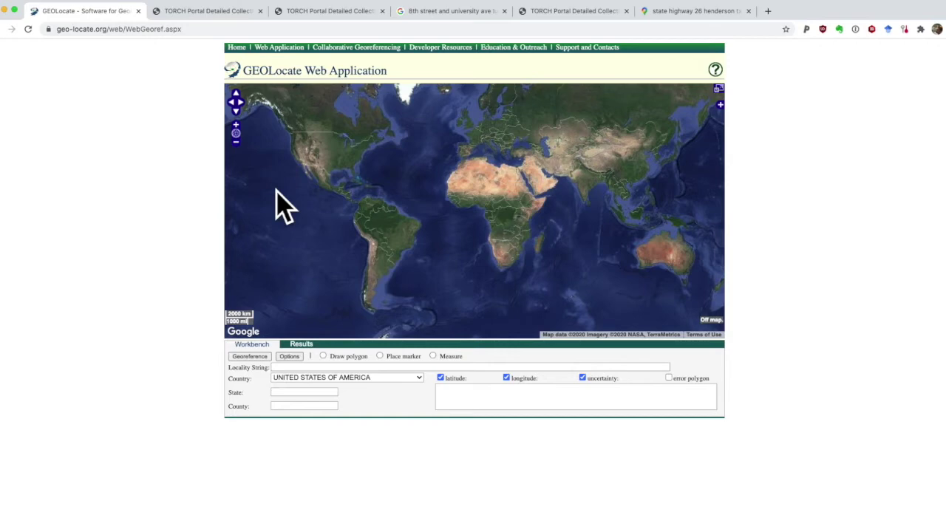
Copy the Junction specimen's locality description from its TORCH record
left_click(202, 15)
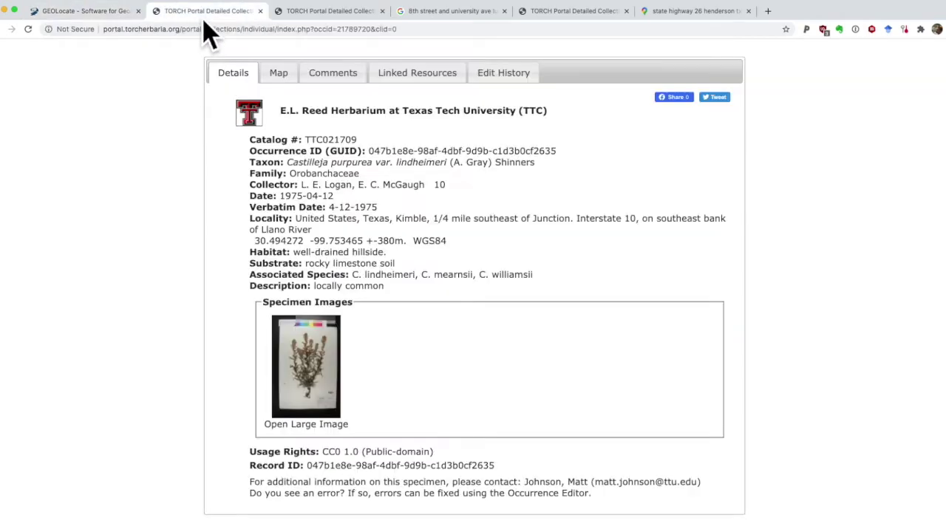
left_click_drag(436, 223, 693, 236)
key("ctrl+c")
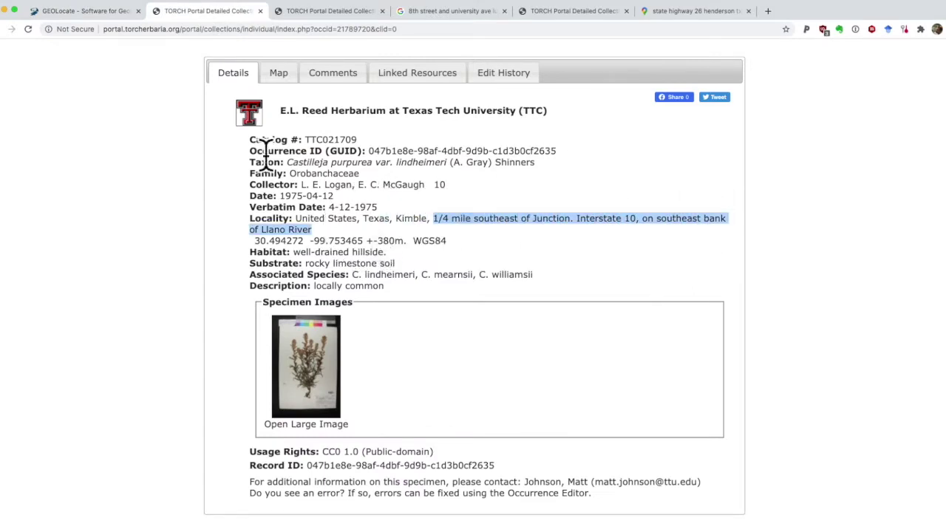
left_click(70, 19)
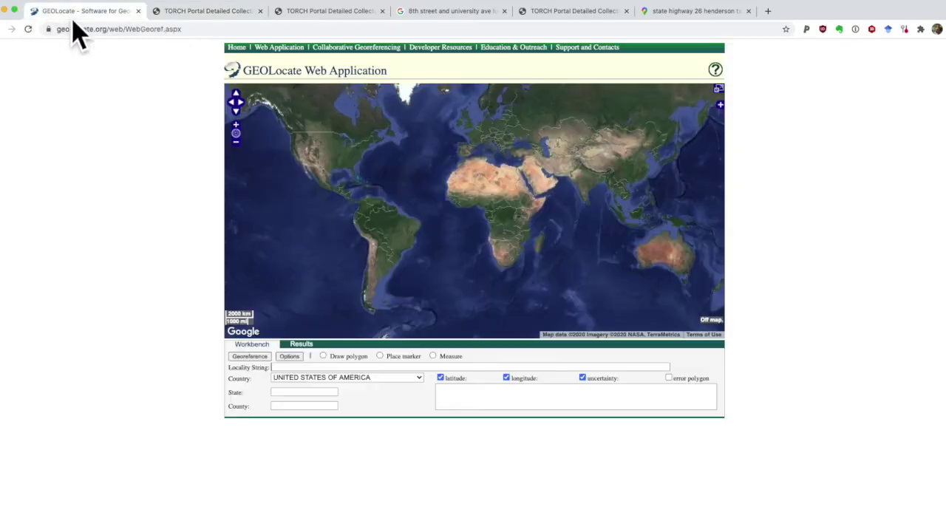
Paste the locality into Locality String and enter state TX and county Kimble
left_click(359, 367)
key("ctrl+v")
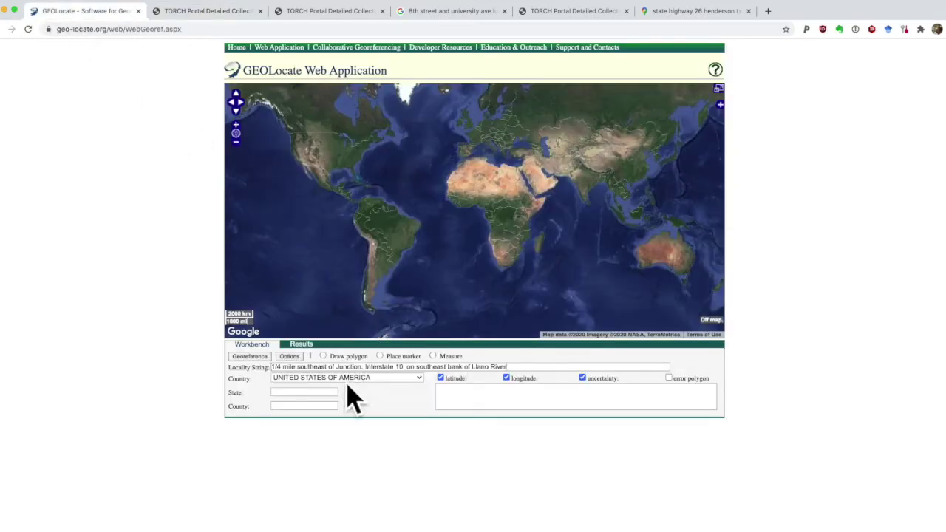
left_click(335, 393)
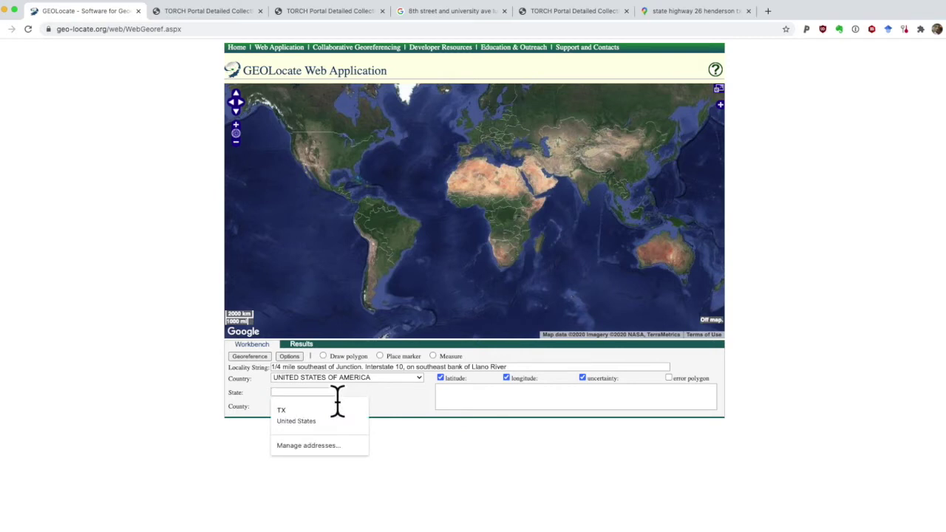
type("TX")
key("Tab")
type("Kimble")
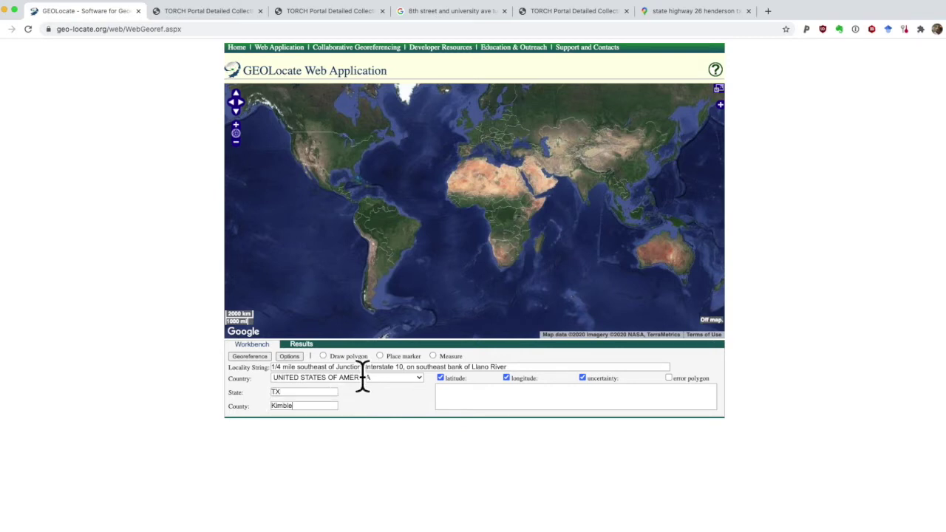
Georeference the Junction locality to 30.493089, -99.754409 (380 m uncertainty) and select the coordinates
left_click(260, 358)
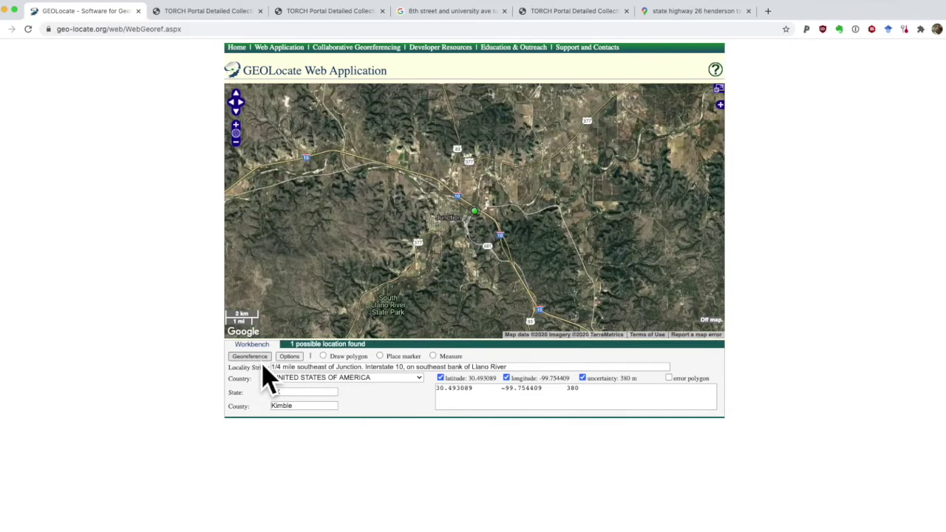
scroll(481, 232, "up", 5)
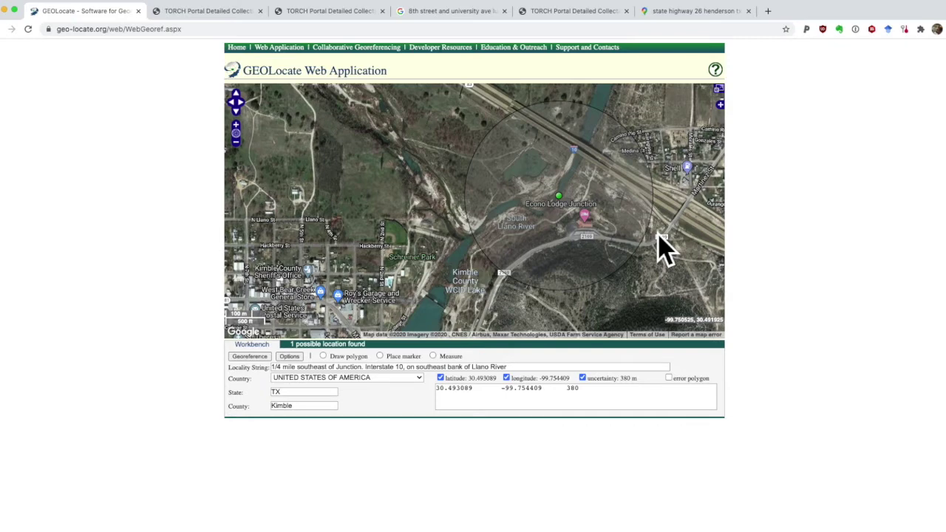
left_click_drag(590, 403, 437, 402)
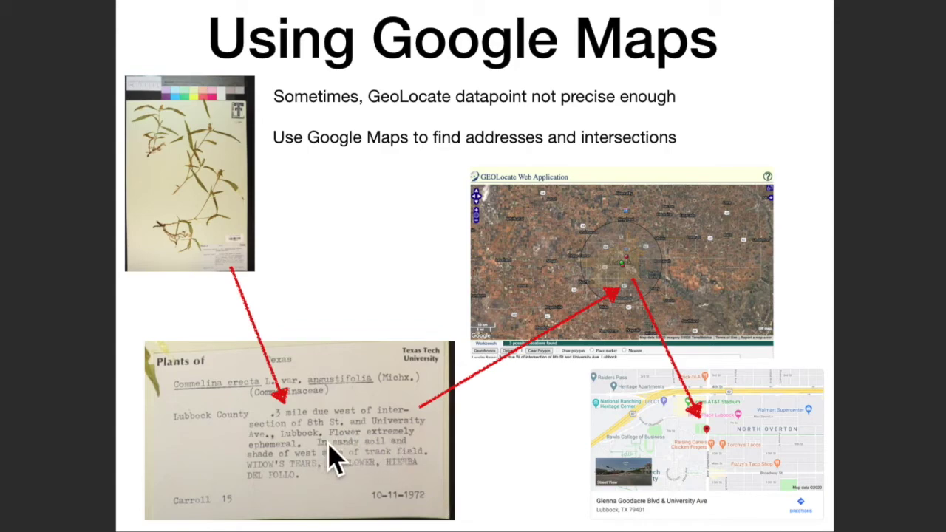
Replace the locality string with the Lubbock 8th St and University Ave description
key("ctrl+Left")
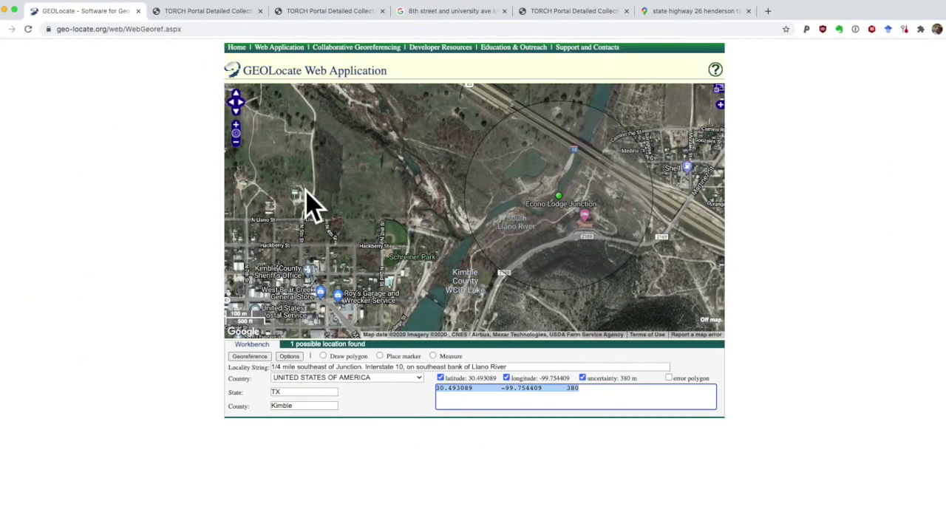
left_click(312, 11)
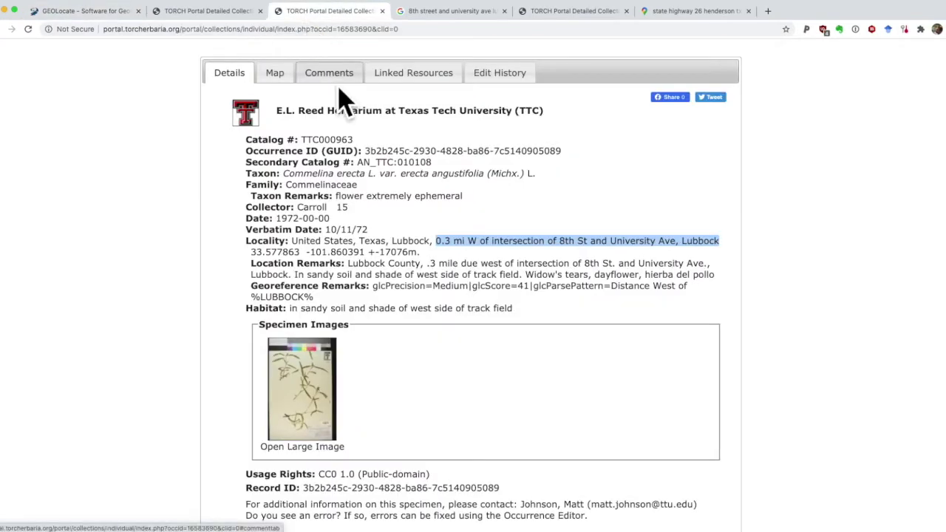
left_click(127, 14)
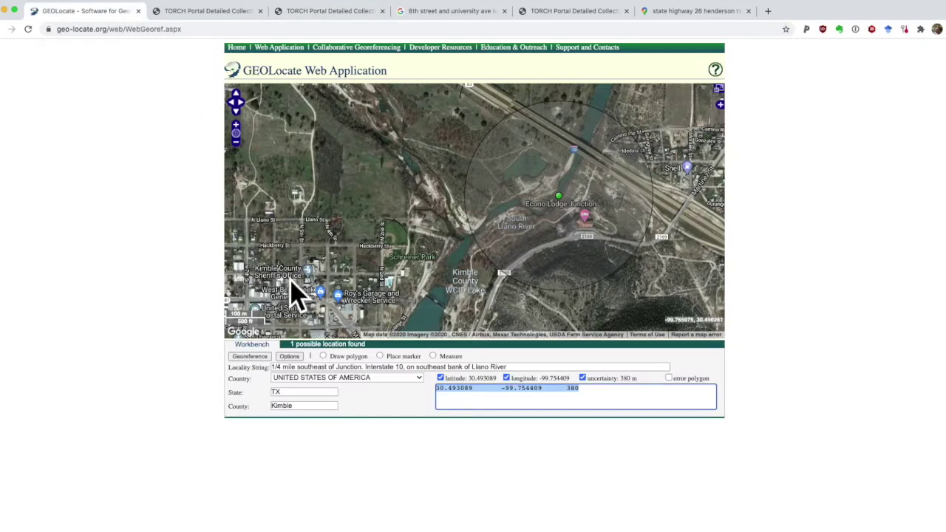
triple_click(323, 368)
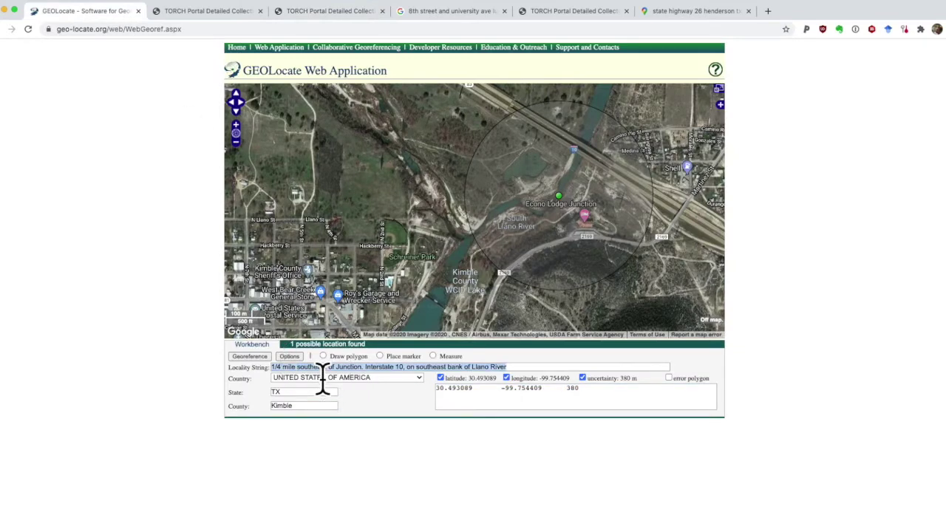
type("0.3 mi W of intersection of 8th St and University Ave, Lubbock")
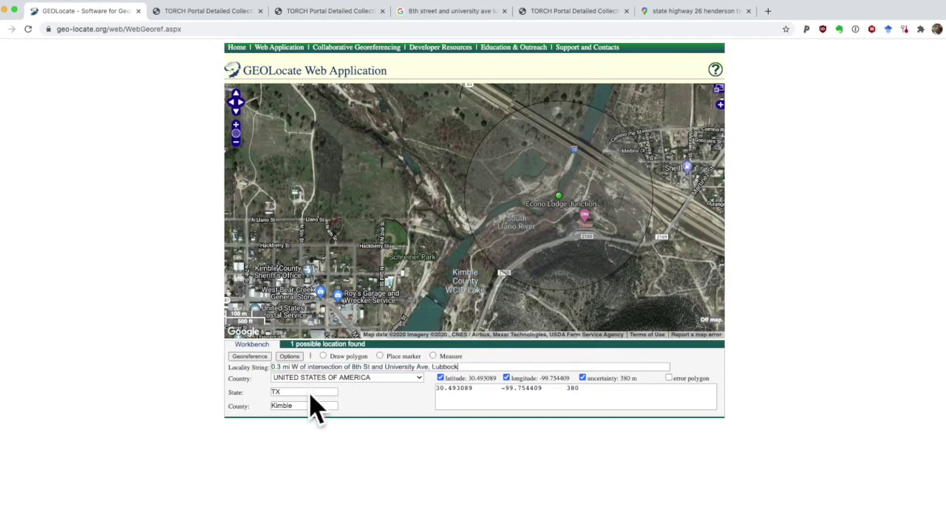
Change the county from Kimble to Lubbock and georeference the locality
double_click(299, 415)
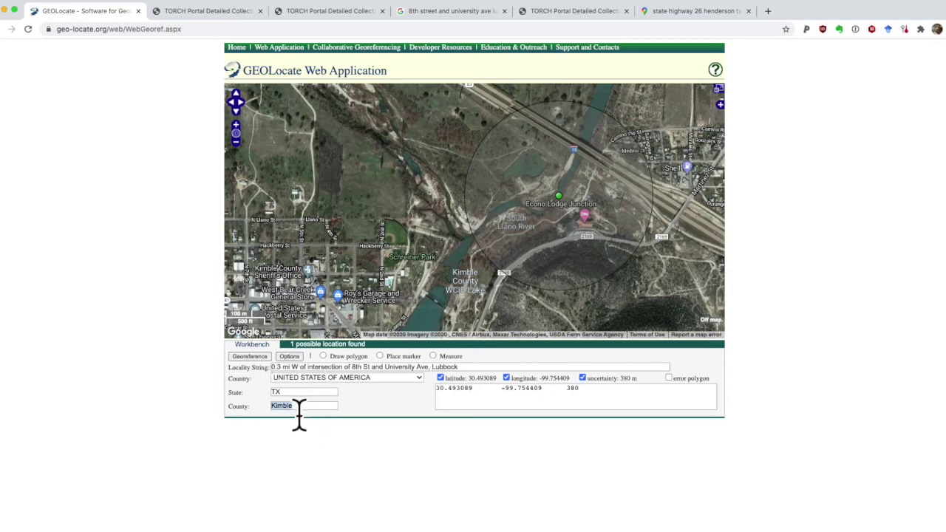
type("L")
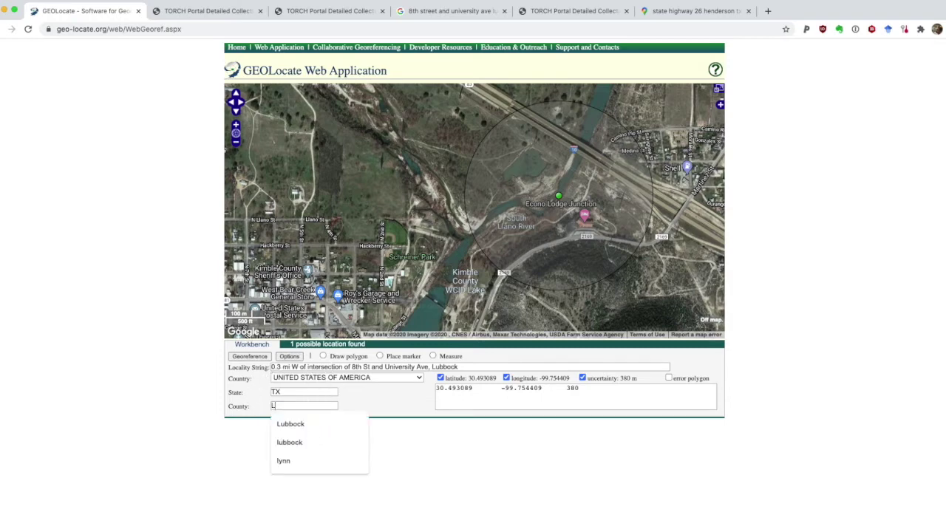
type("ubboxk")
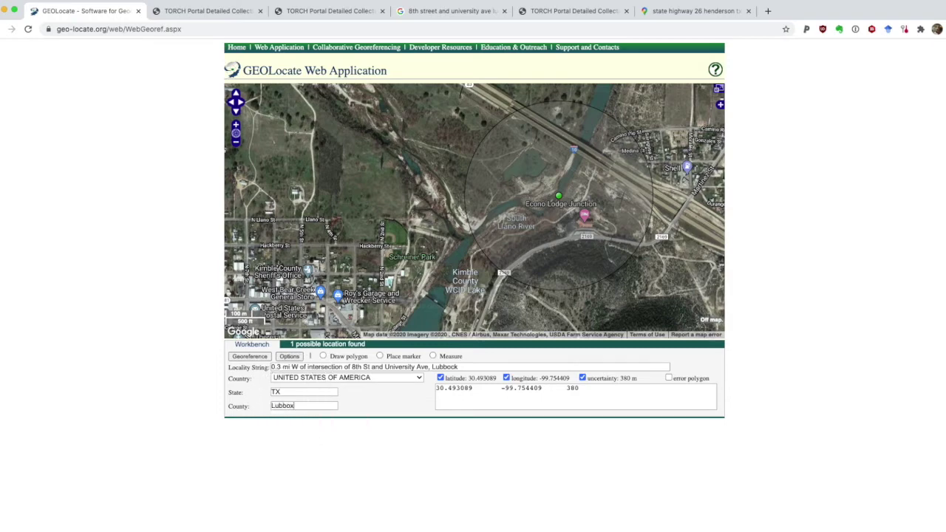
key("BackSpace")
key("BackSpace")
type("ck")
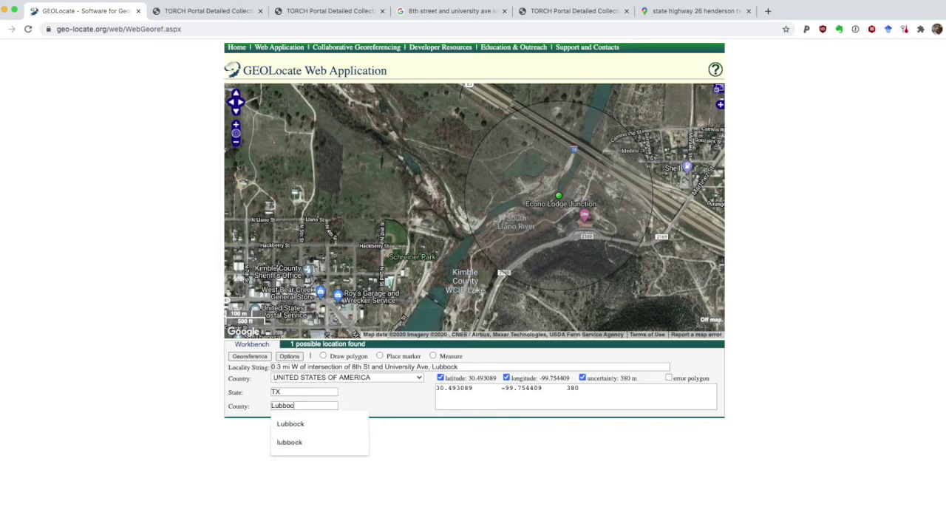
left_click(250, 357)
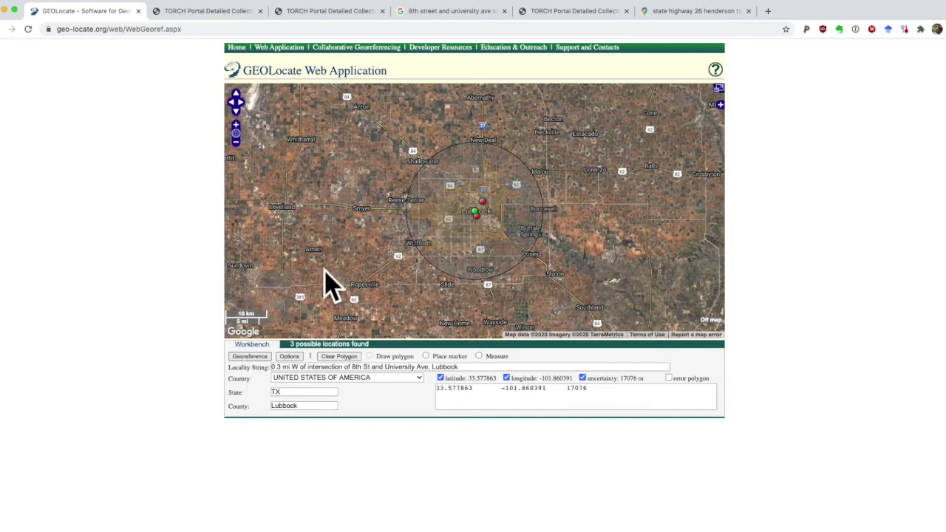
Switch to the Google search mapping 8th Street and University Ave, Lubbock
left_click(473, 17)
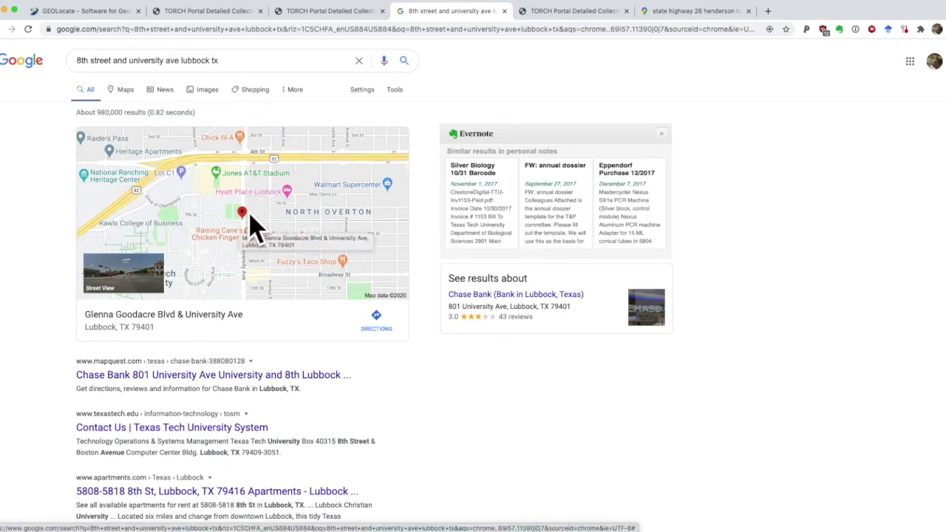
Frame the satellite map on University Ave between Glenna Goodacre Blvd and 9th St
left_click(108, 12)
scroll(494, 228, "up", 3)
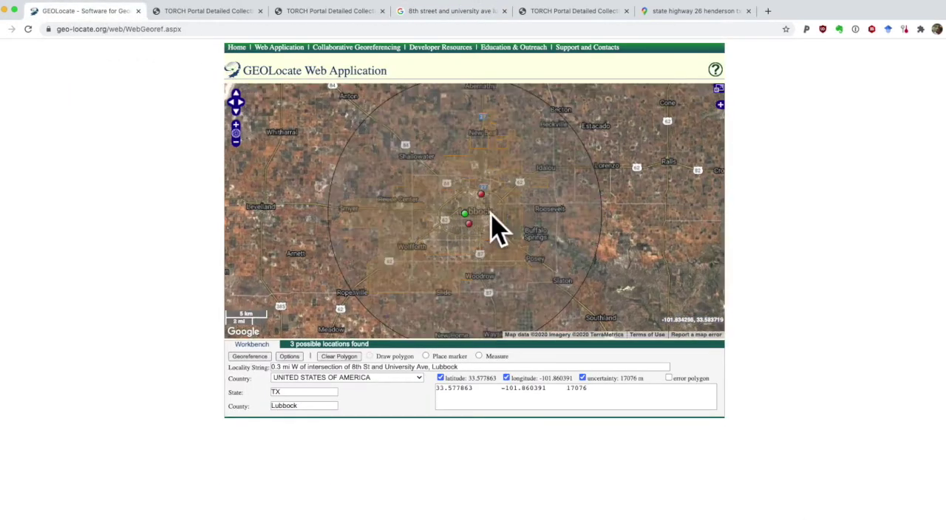
scroll(422, 226, "up", 1)
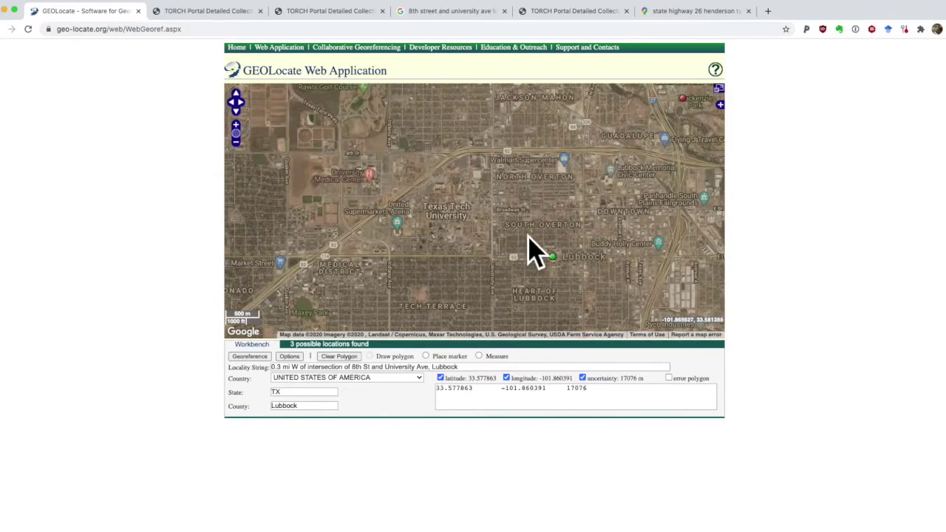
scroll(508, 213, "up", 3)
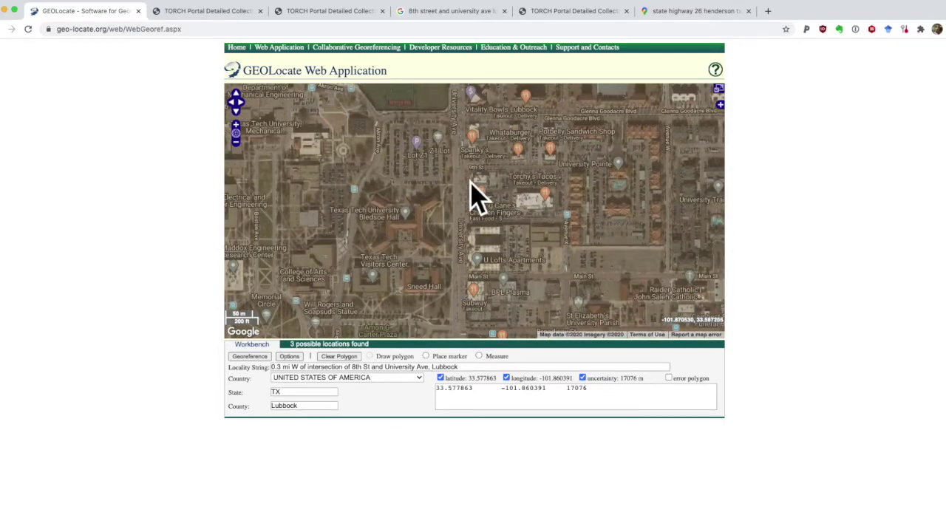
scroll(479, 196, "up", 1)
left_click_drag(456, 162, 443, 278)
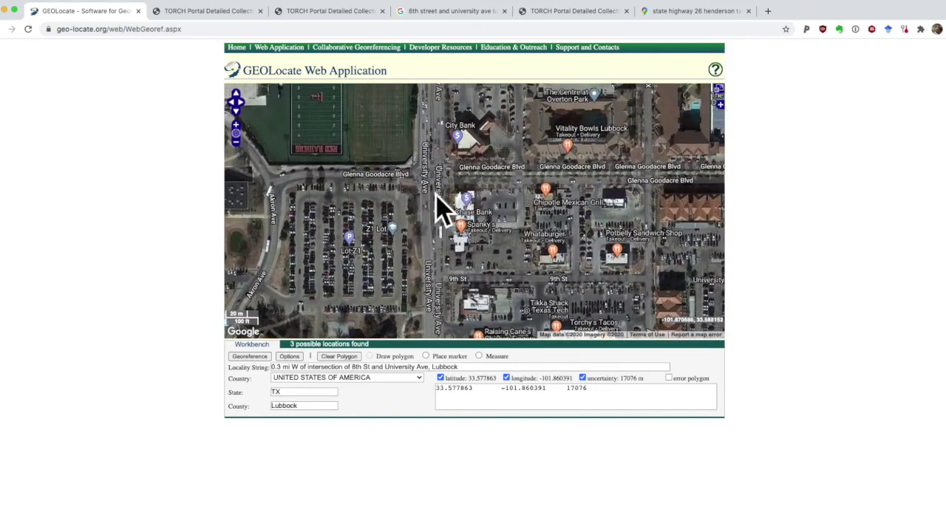
scroll(436, 197, "down", 1)
left_click_drag(435, 199, 421, 253)
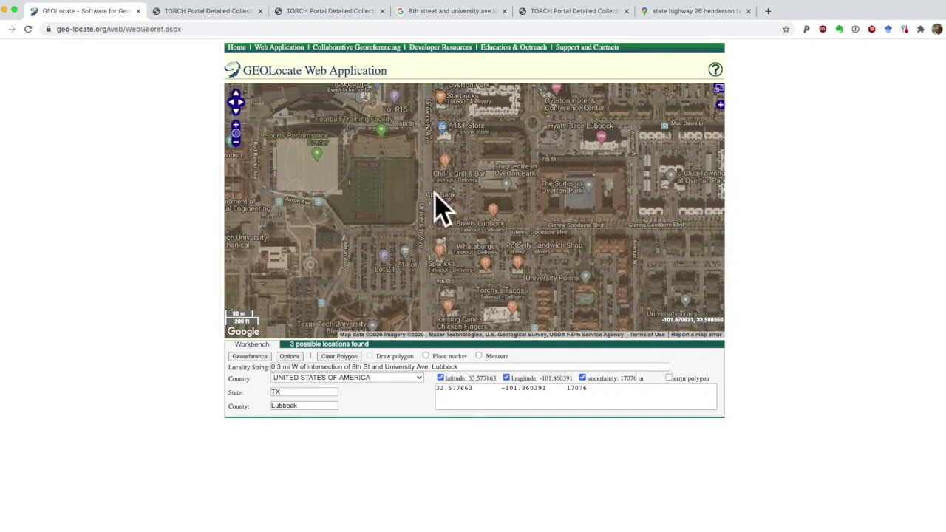
scroll(443, 260, "up", 1)
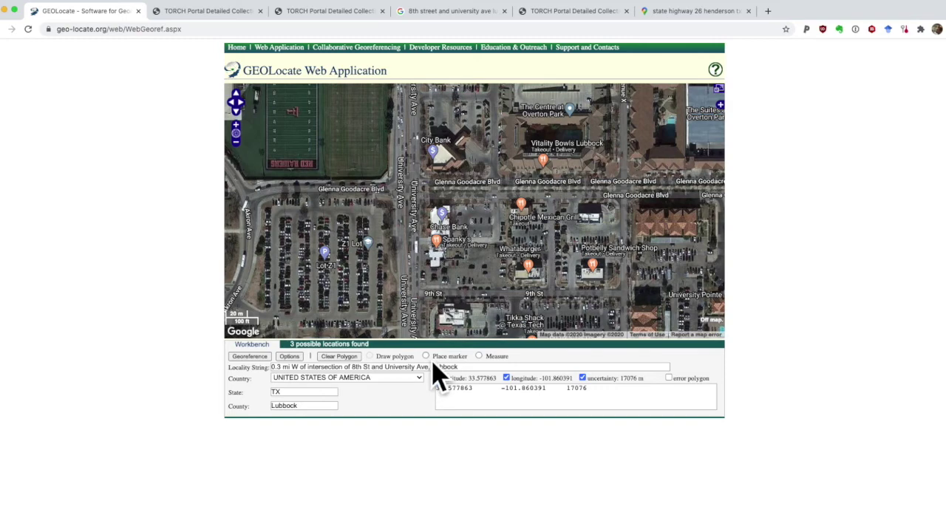
Place a marker at 33.588246, -101.870583 near University Ave and Glenna Goodacre Blvd
left_click(418, 196)
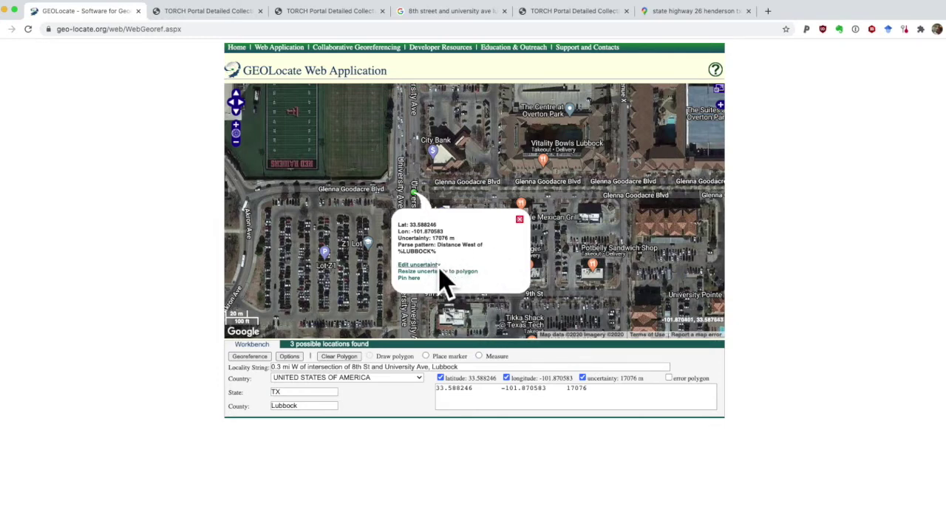
scroll(583, 258, "down", 2)
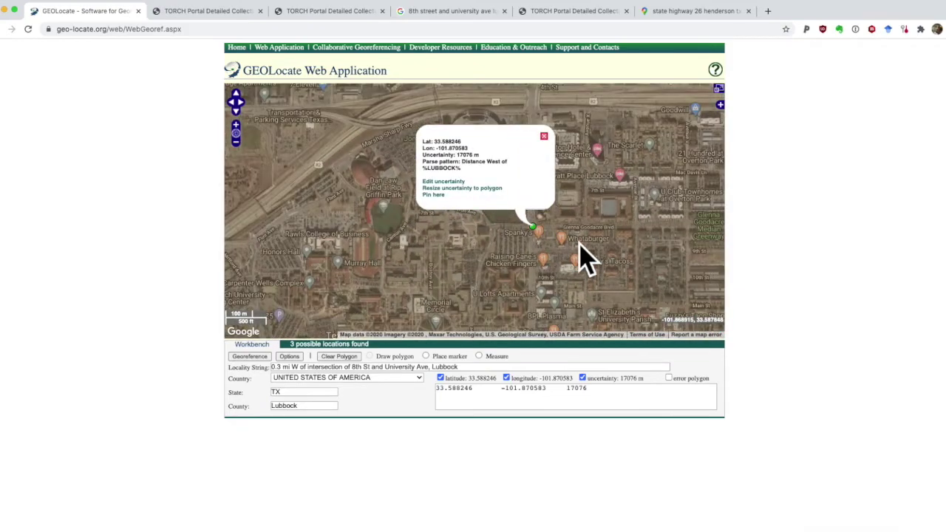
scroll(583, 258, "down", 5)
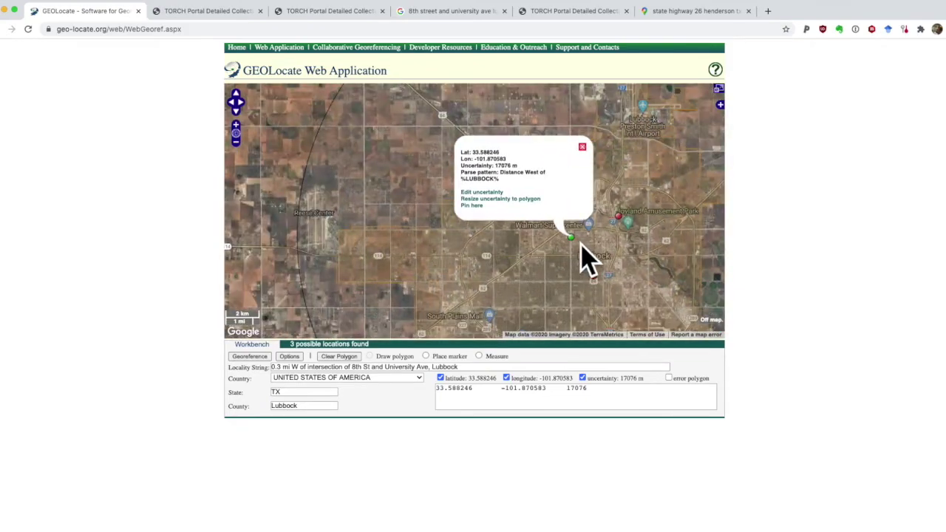
scroll(581, 258, "down", 2)
left_click_drag(629, 244, 555, 249)
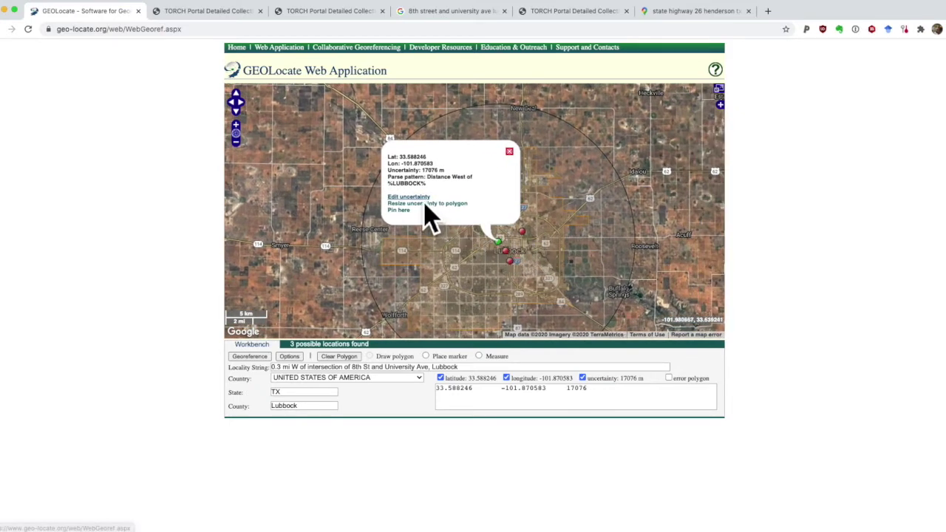
left_click_drag(577, 245, 562, 215)
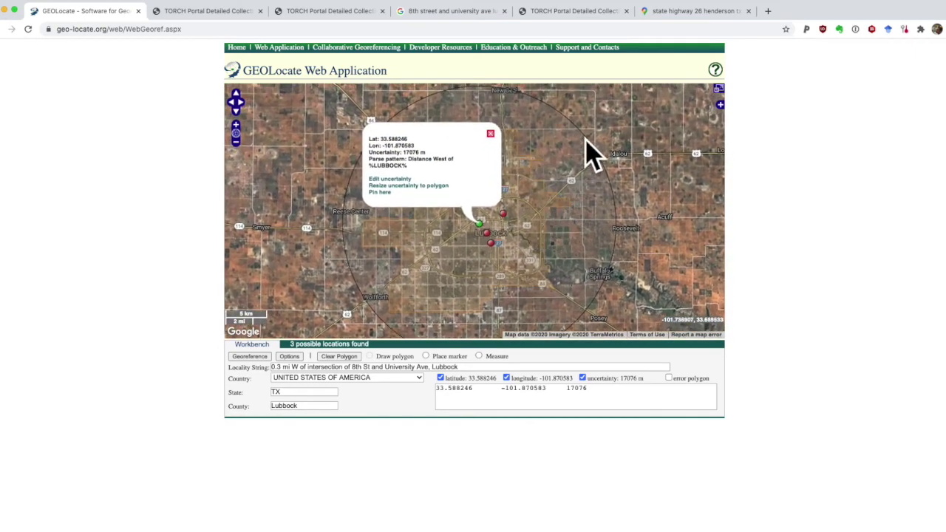
left_click_drag(591, 153, 596, 177)
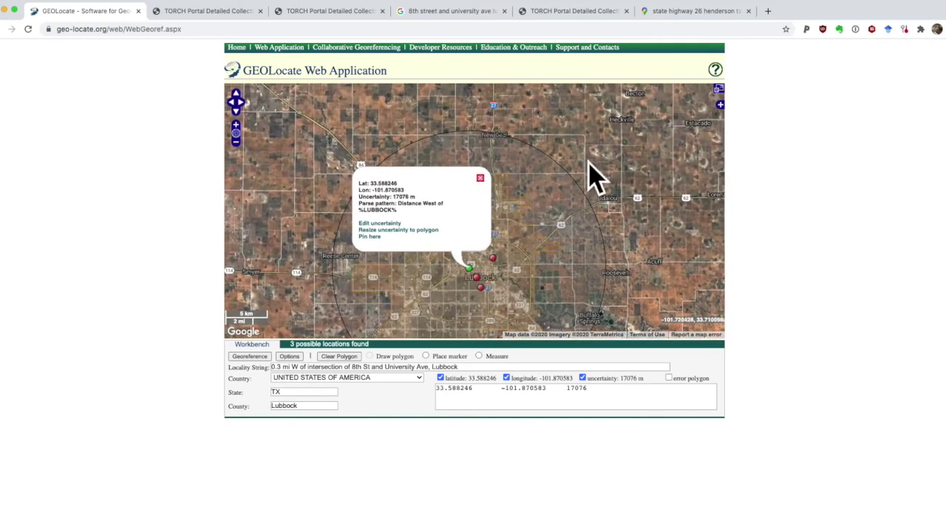
Shrink the uncertainty radius from 17076 m to 271 m, then measure eastward along Glenna Goodacre Blvd
left_click(395, 230)
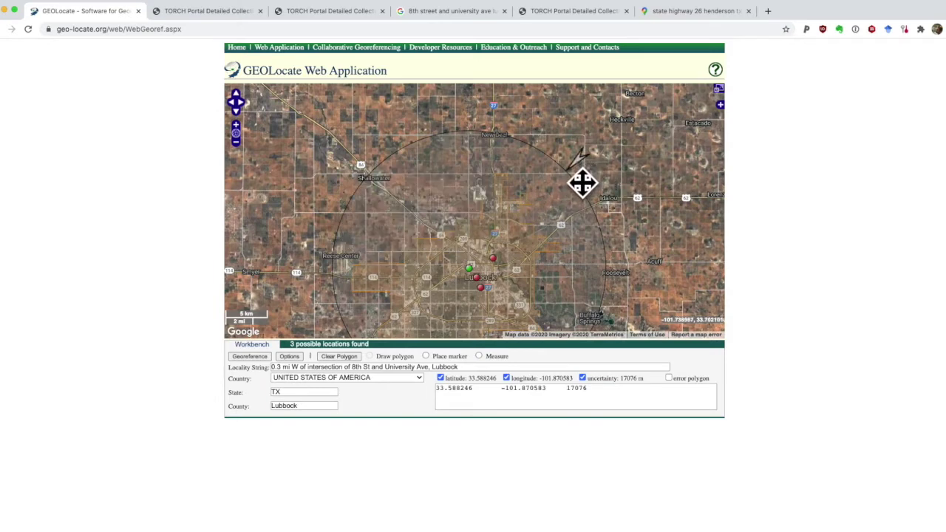
left_click(495, 264)
left_click_drag(494, 265, 485, 275)
scroll(481, 288, "up", 5)
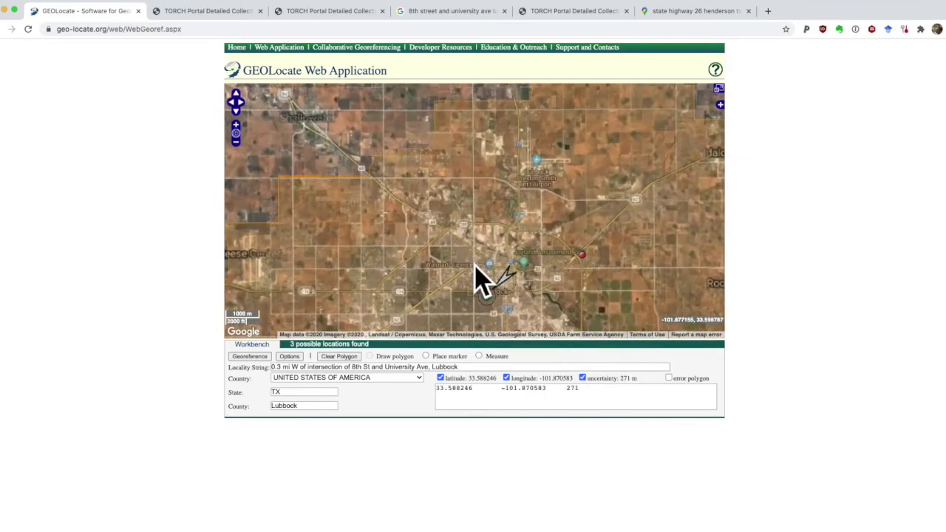
scroll(510, 216, "up", 6)
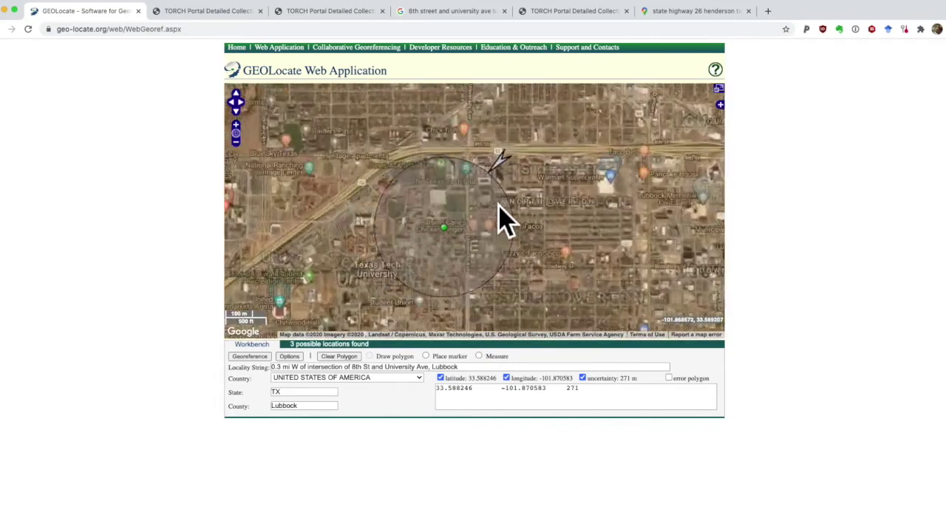
scroll(541, 217, "down", 2)
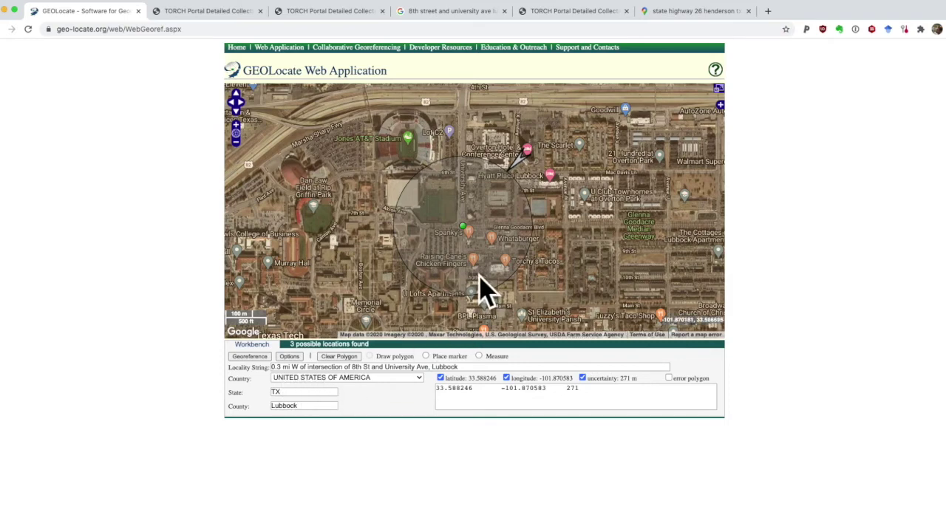
left_click(479, 356)
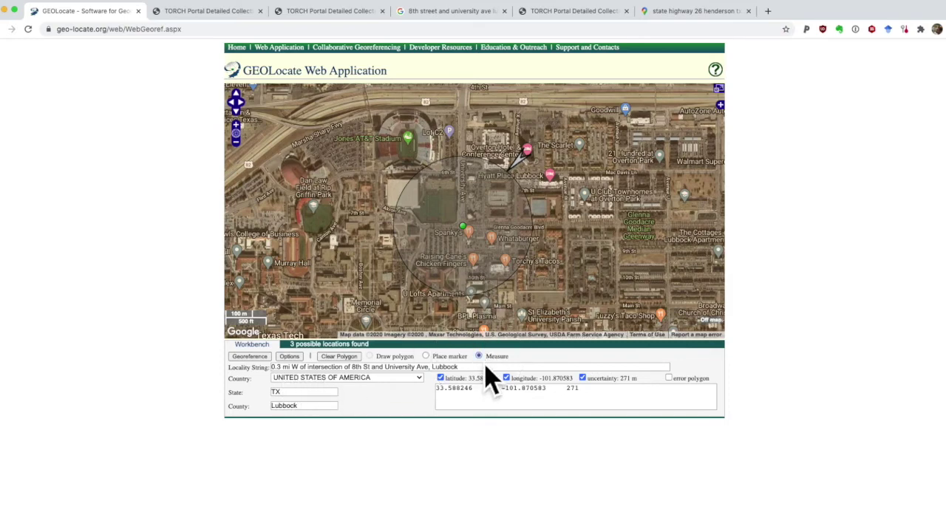
left_click(470, 233)
Move the marker to the measured end point at 33.588317, -101.865444
scroll(591, 258, "up", 2)
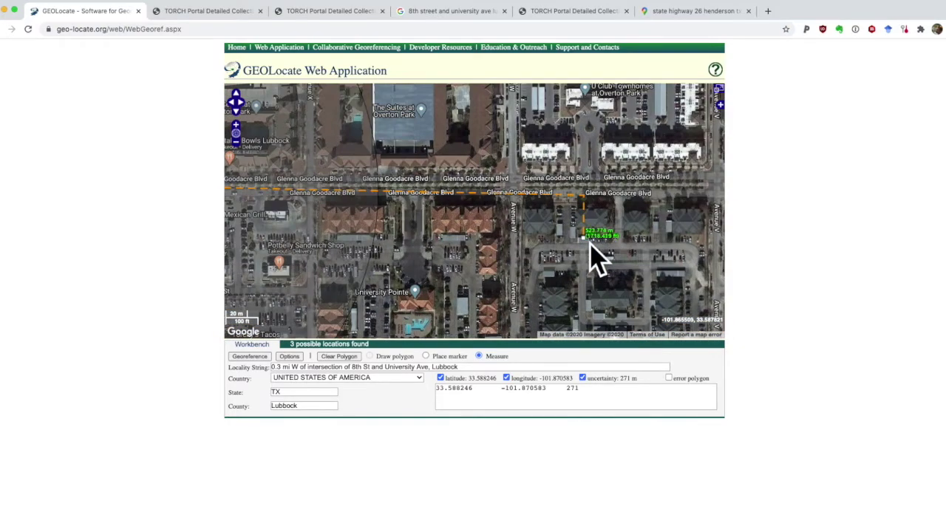
left_click(425, 355)
left_click(595, 191)
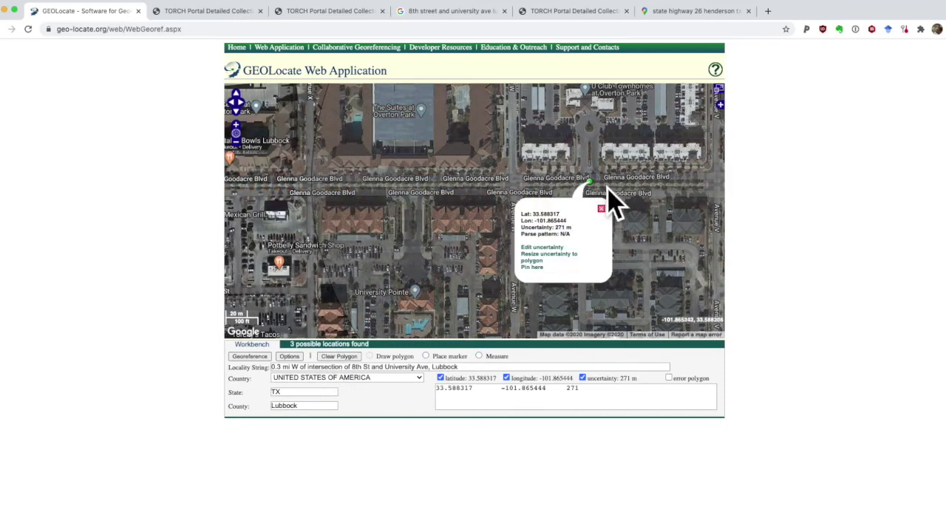
Cut the uncertainty radius from 271 m to 57 m and select the result line
scroll(647, 196, "down", 3)
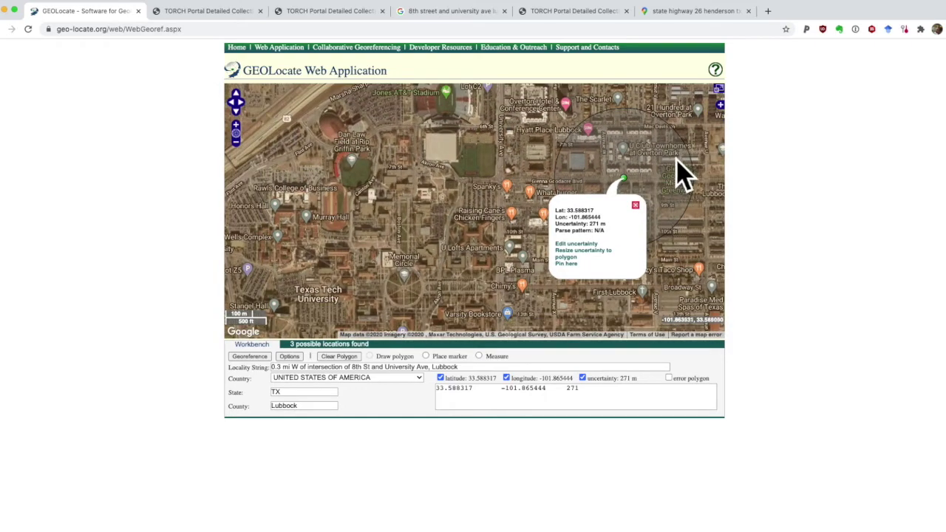
left_click(591, 244)
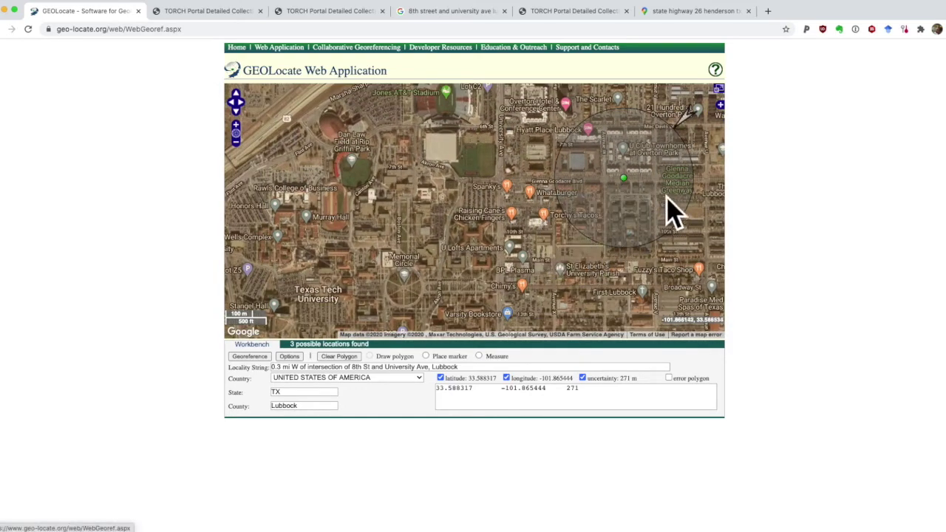
mouse_move(693, 144)
left_mouse_down()
mouse_move(650, 184)
mouse_move(670, 186)
mouse_move(649, 200)
left_mouse_up()
scroll(648, 201, "up", 2)
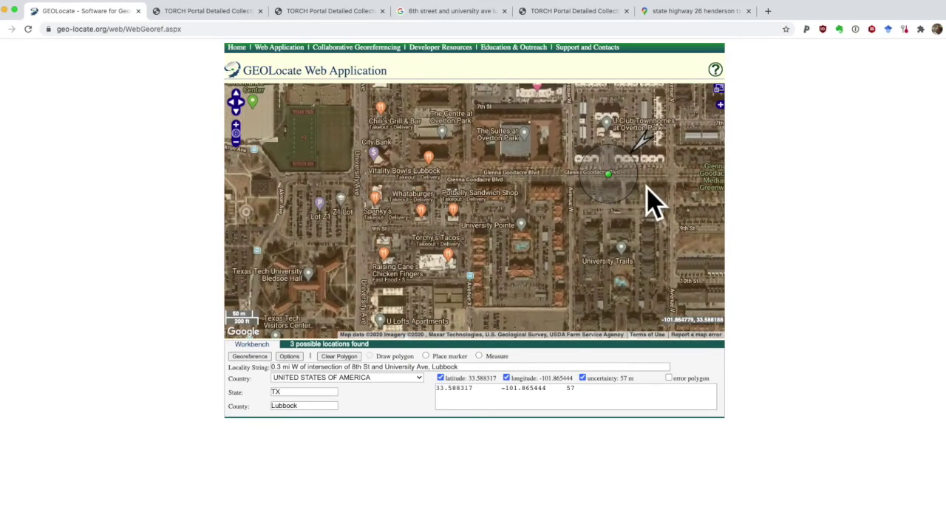
scroll(648, 200, "up", 2)
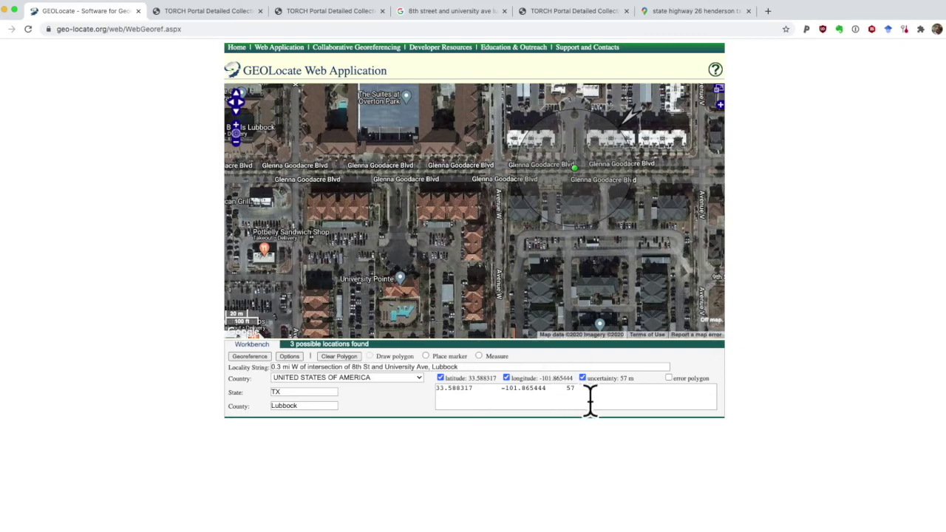
left_click(475, 392)
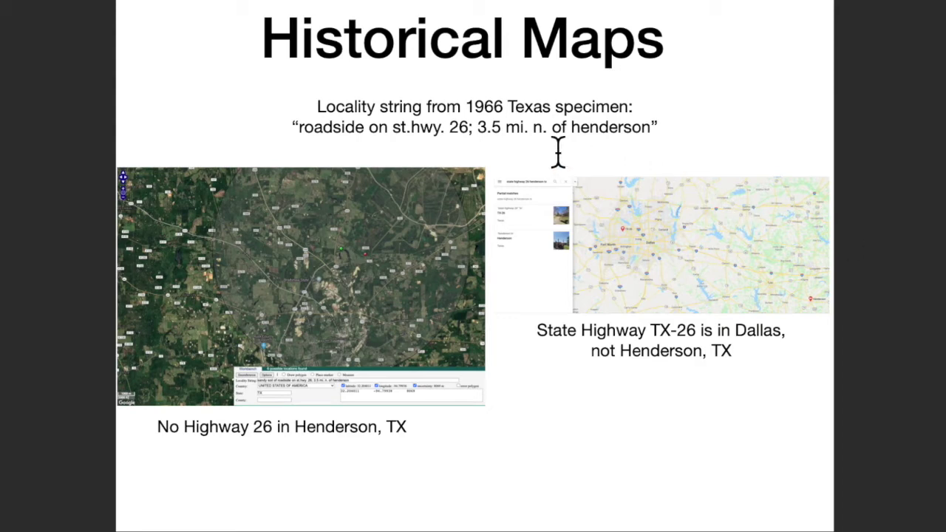
Copy the 1966 'st.hwy. 26 near Henderson' locality string from the Historical Maps slide
left_click_drag(660, 146, 298, 133)
key("ctrl+c")
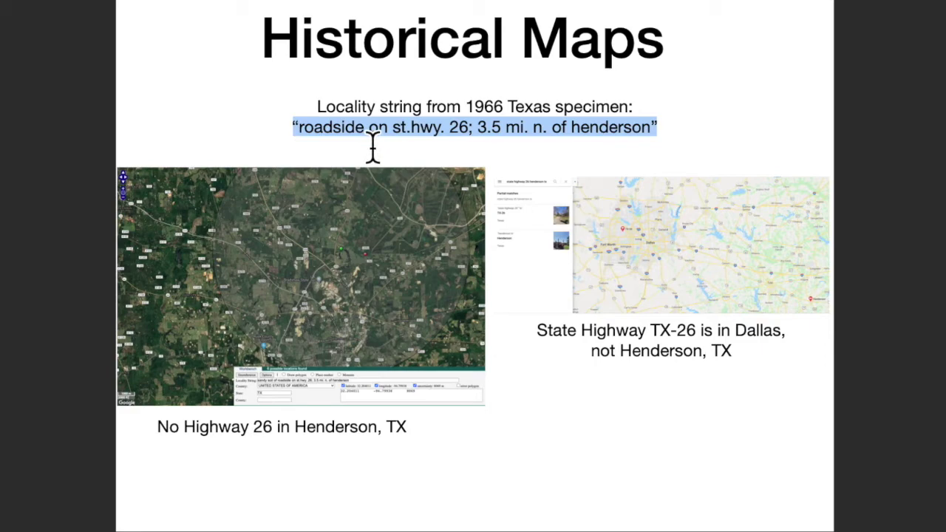
scroll(373, 148, "right", 3)
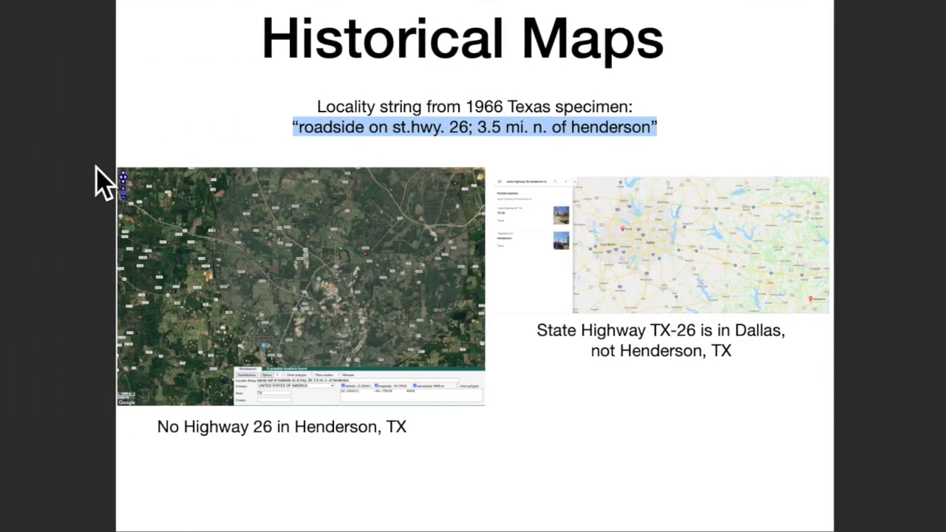
scroll(91, 184, "left", 3)
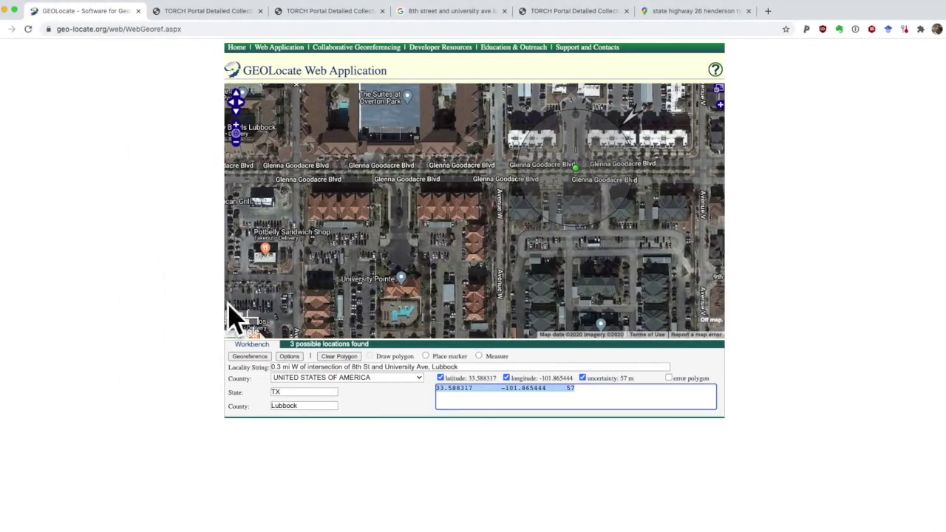
Replace the locality with the highway 26 Henderson string and georeference it in TX
triple_click(291, 368)
key("ctrl+v")
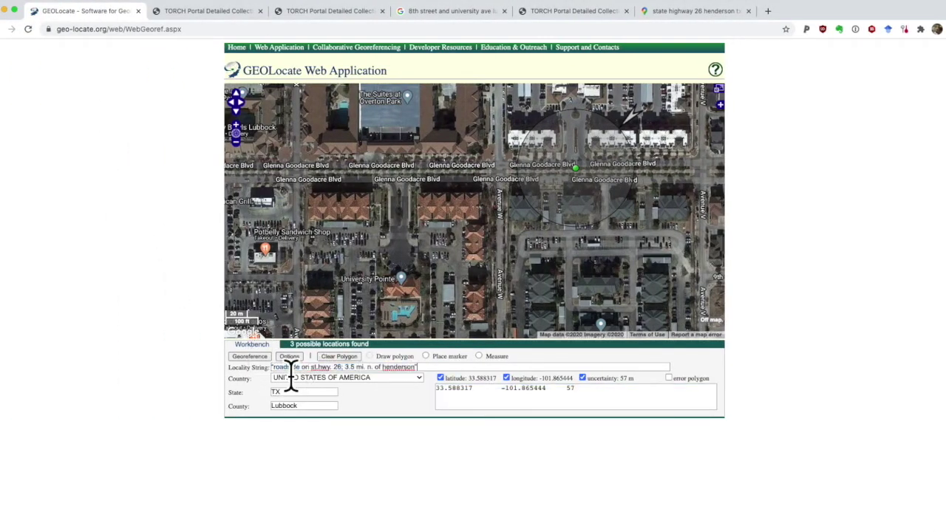
key("Tab")
key("Tab")
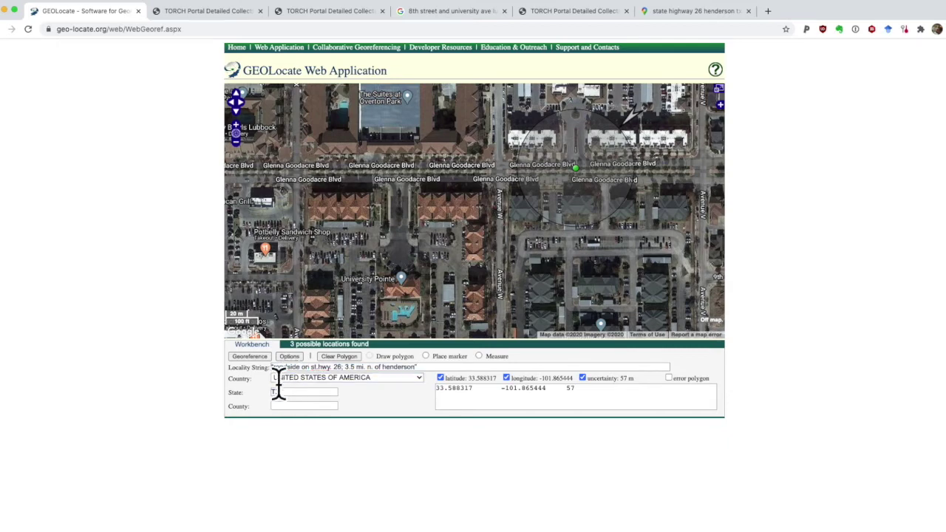
left_click(252, 358)
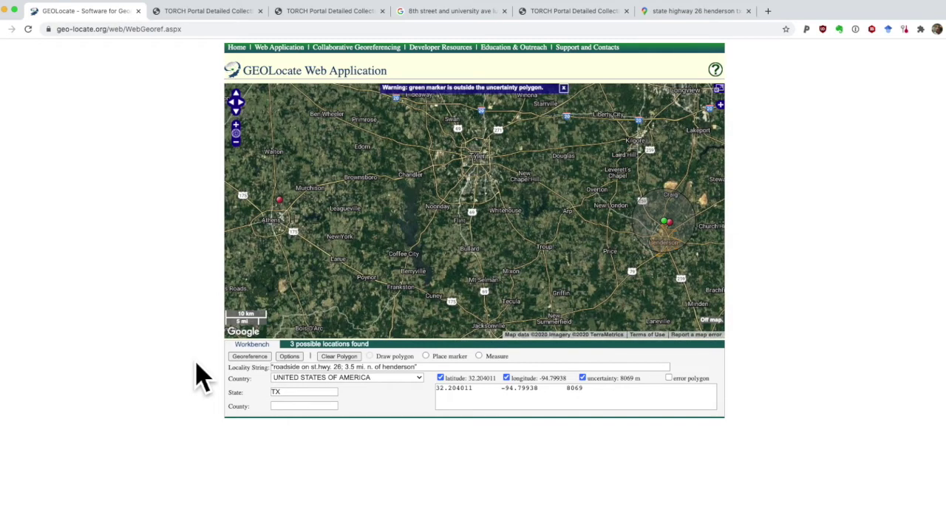
Pan and zoom onto the three Henderson candidates and the 8069 m uncertainty circle
left_click_drag(644, 243, 473, 242)
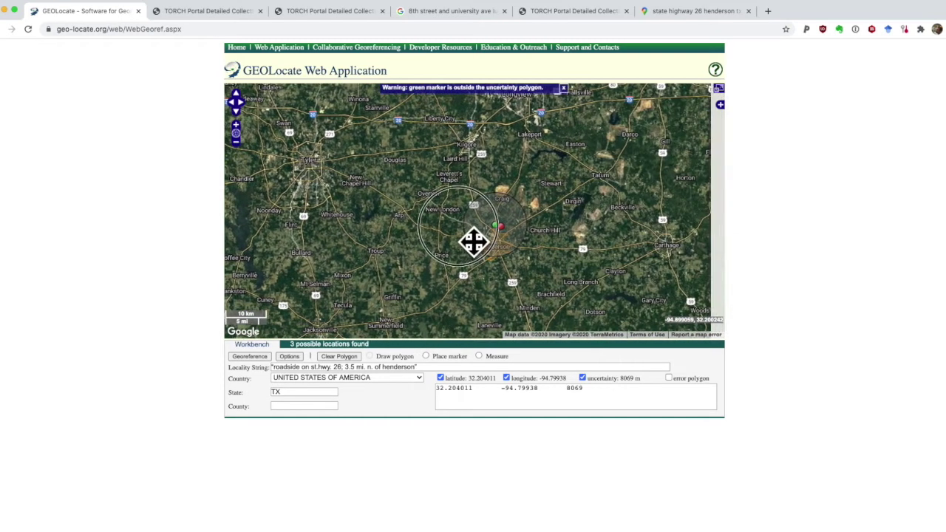
left_click_drag(566, 243, 526, 242)
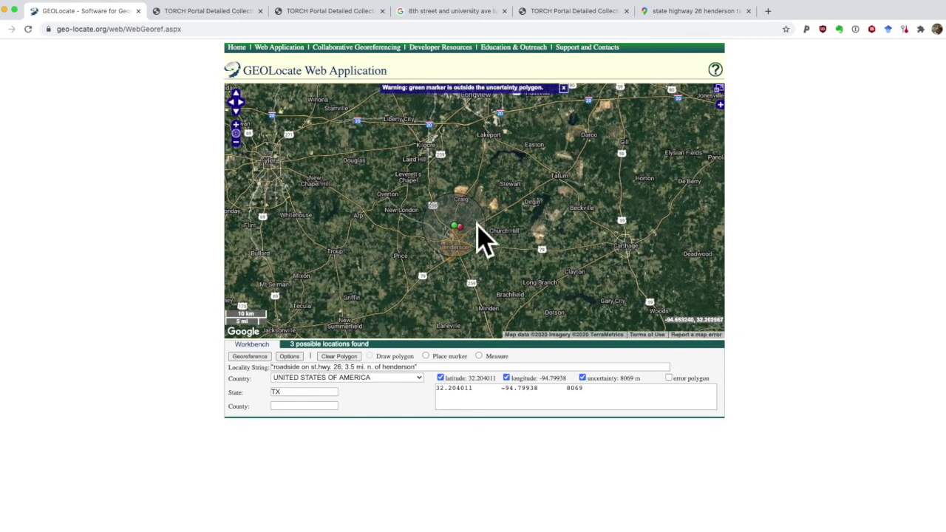
scroll(456, 236, "up", 2)
scroll(514, 247, "up", 1)
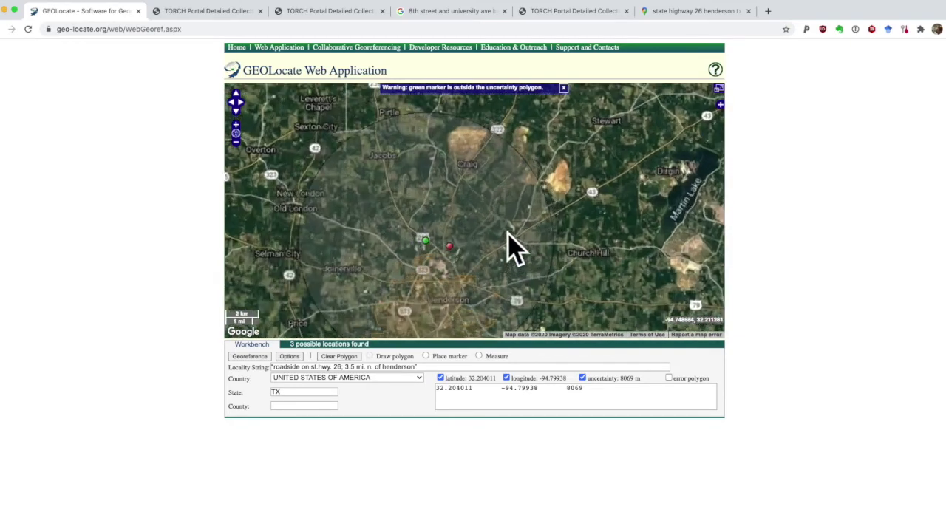
left_click_drag(591, 258, 661, 196)
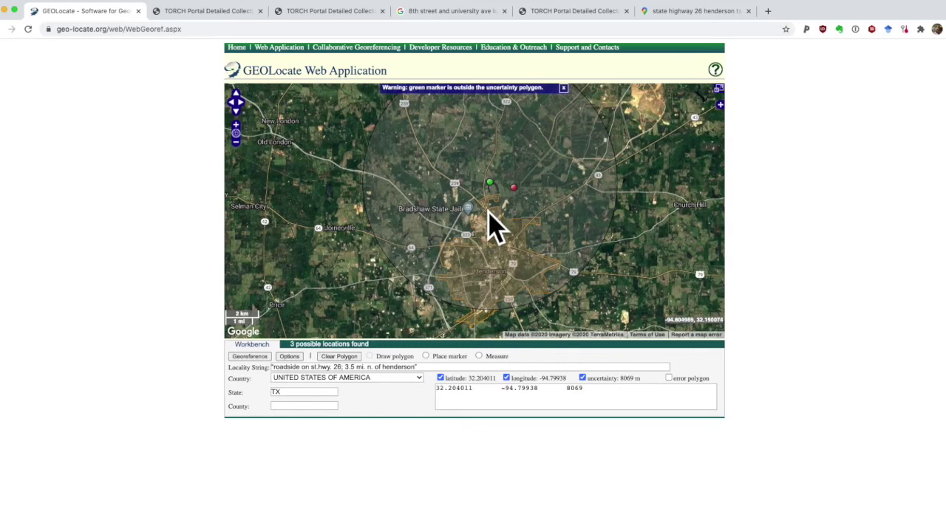
scroll(485, 200, "up", 2)
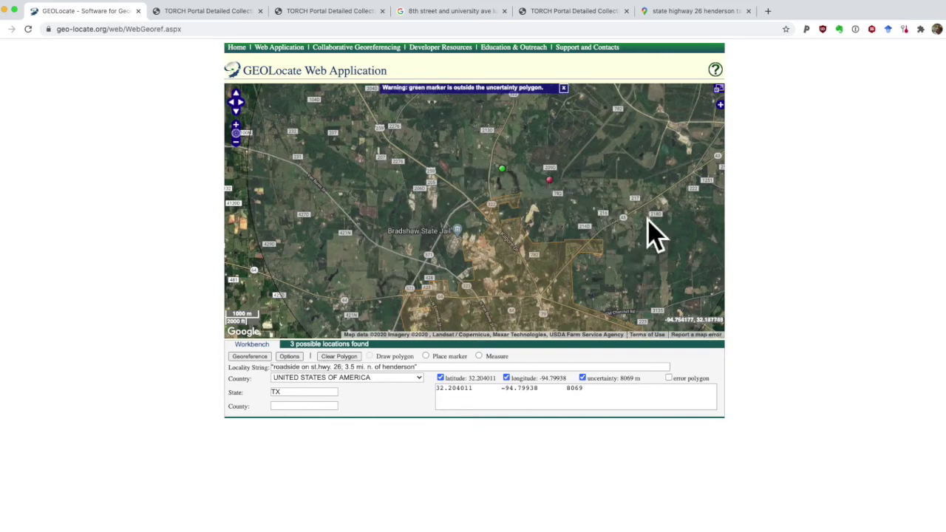
left_click(695, 15)
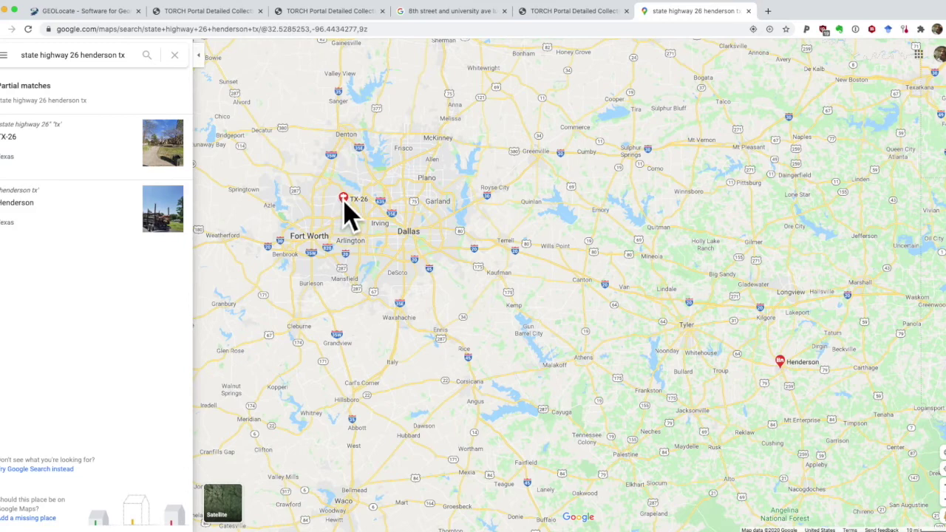
mouse_move(352, 215)
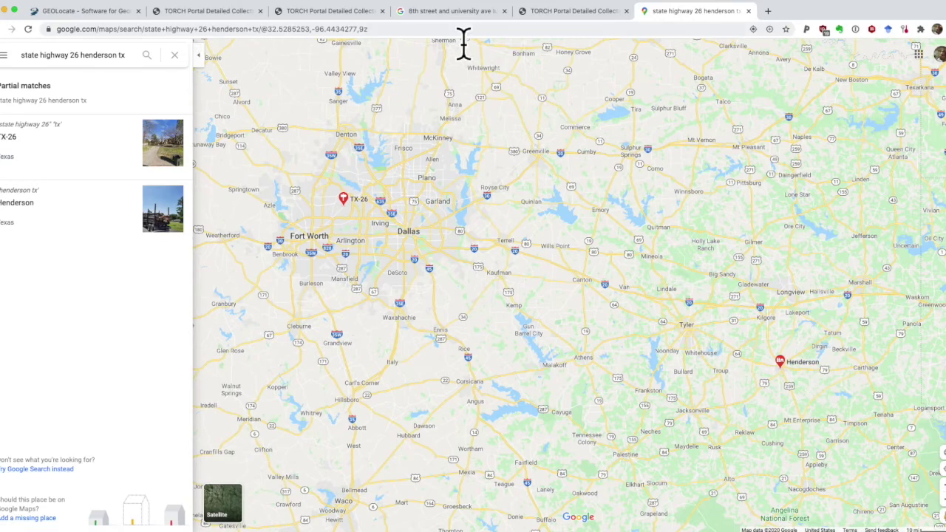
left_click(224, 14)
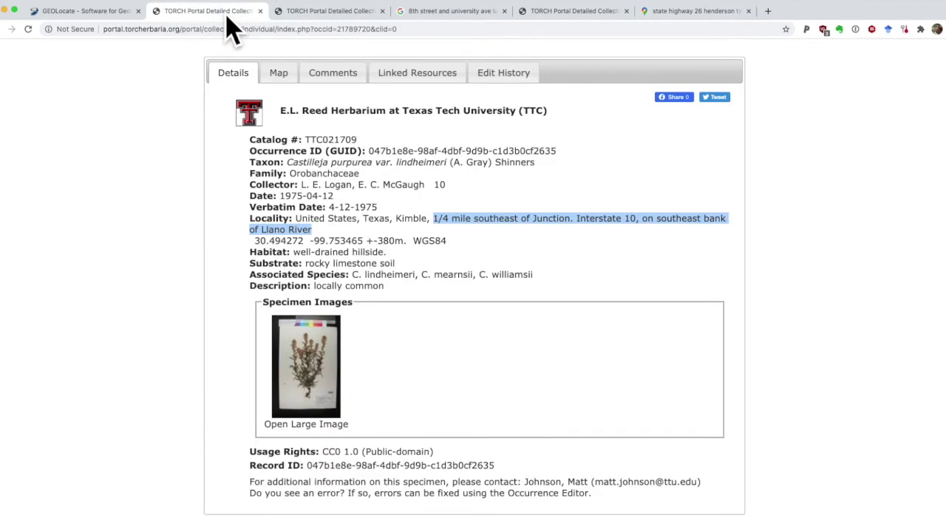
left_click(93, 15)
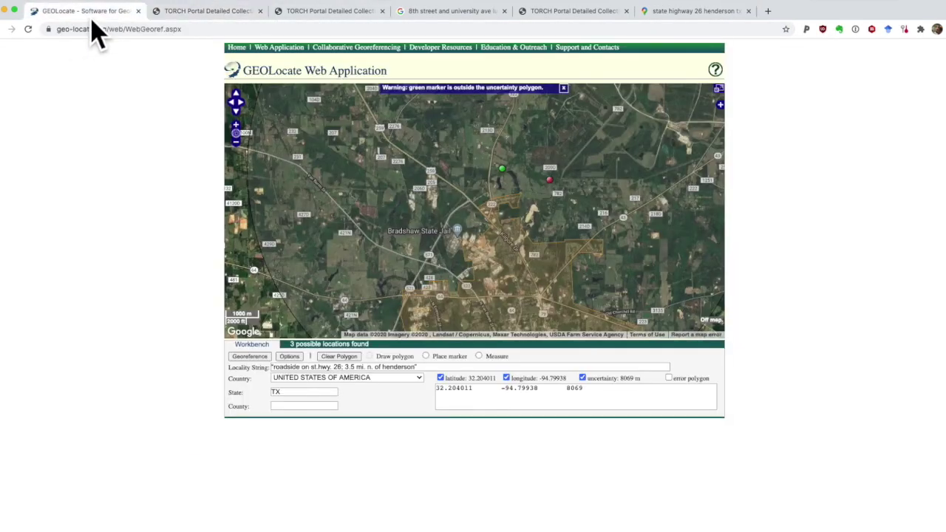
Enable Historical USGS Topo (beta) and list topo sheets like Henderson 1935 and Tyler 1956
left_click(727, 113)
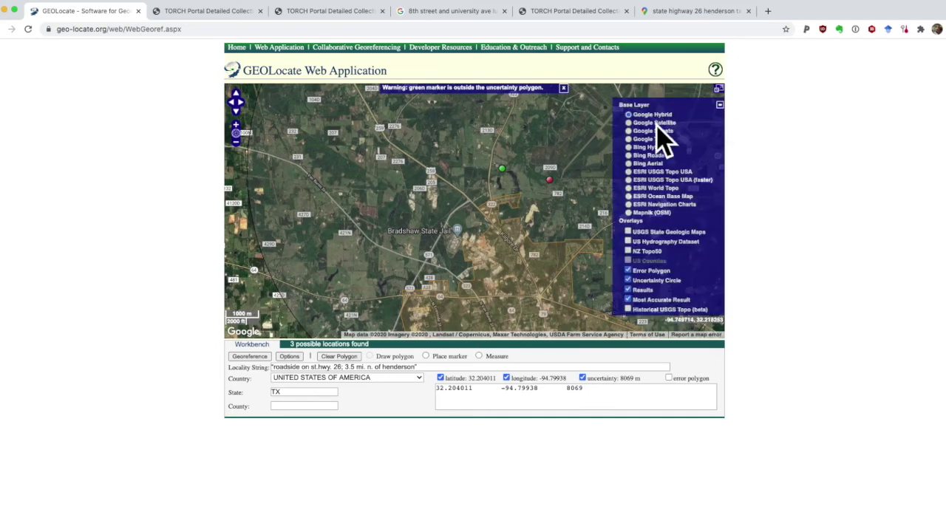
left_click(635, 317)
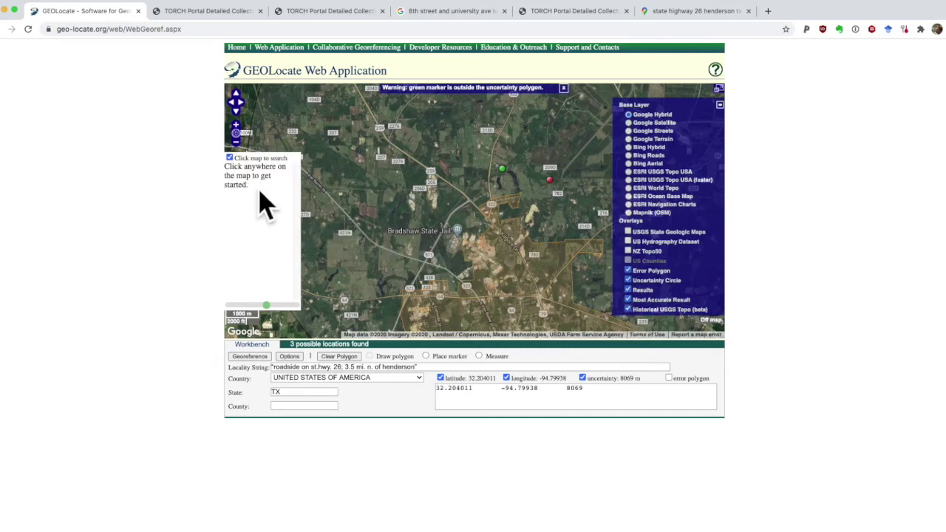
left_click(508, 201)
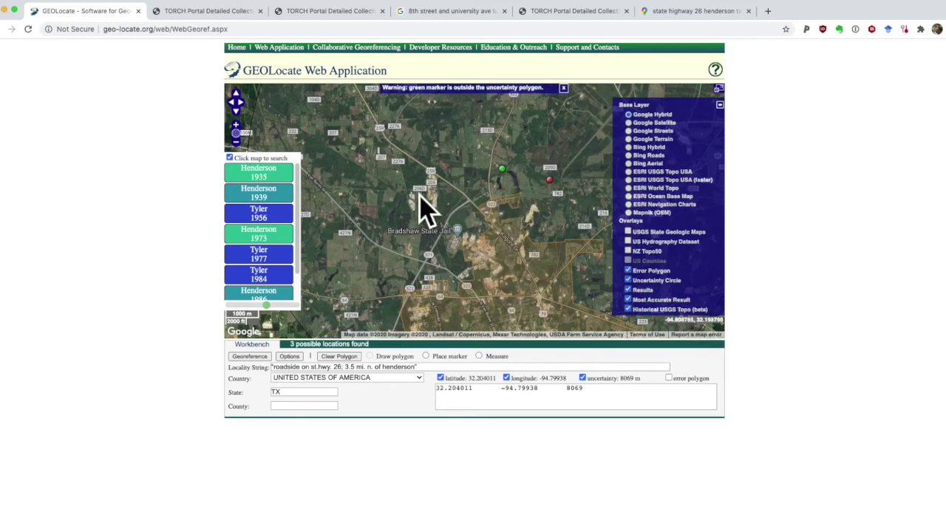
Overlay the 1956 Tyler historical topo map and raise its opacity
mouse_move(286, 232)
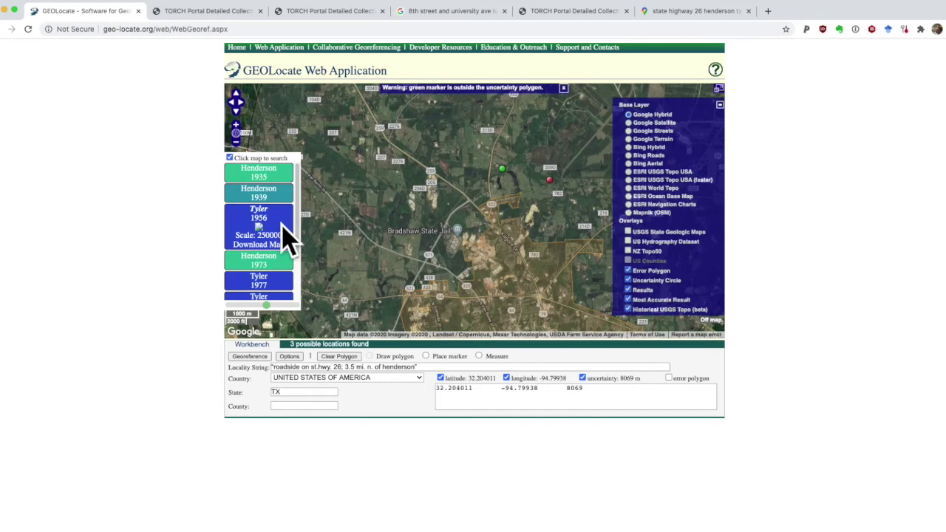
left_click(288, 238)
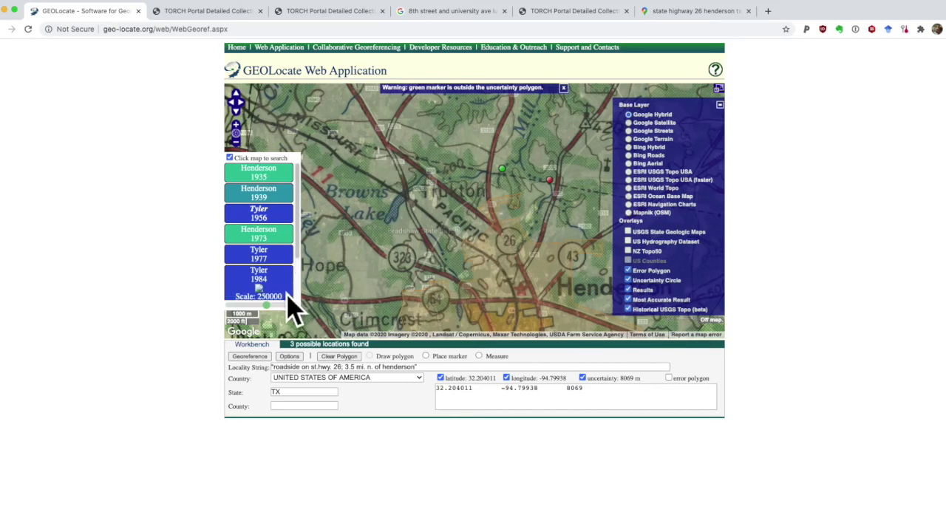
left_click_drag(273, 314, 305, 313)
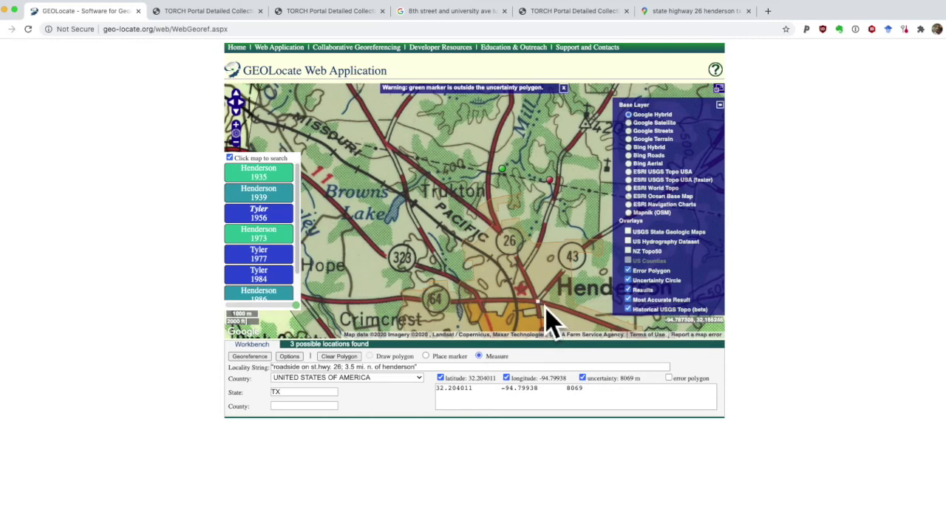
Move the marker to the road near Truxton (32.202421, -94.82576) and begin editing its 8069 m uncertainty
left_click(535, 290)
left_click(427, 356)
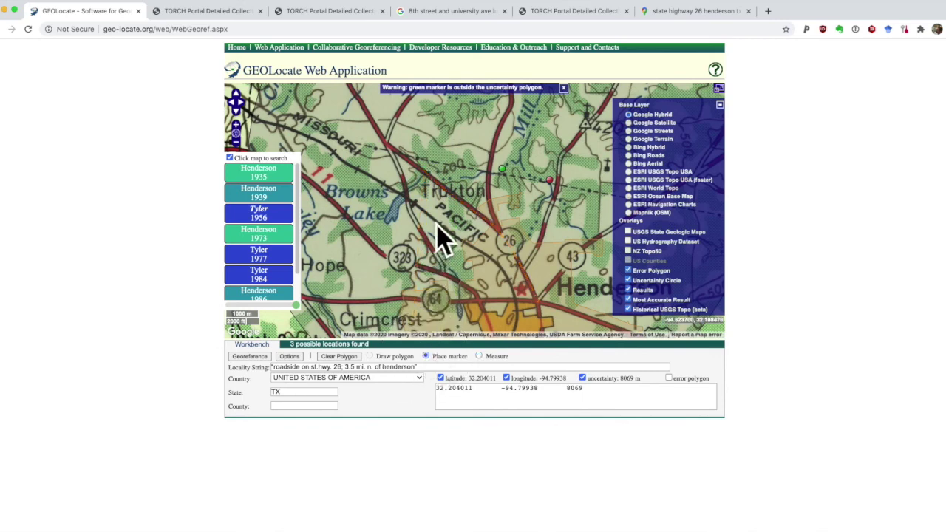
left_click(426, 175)
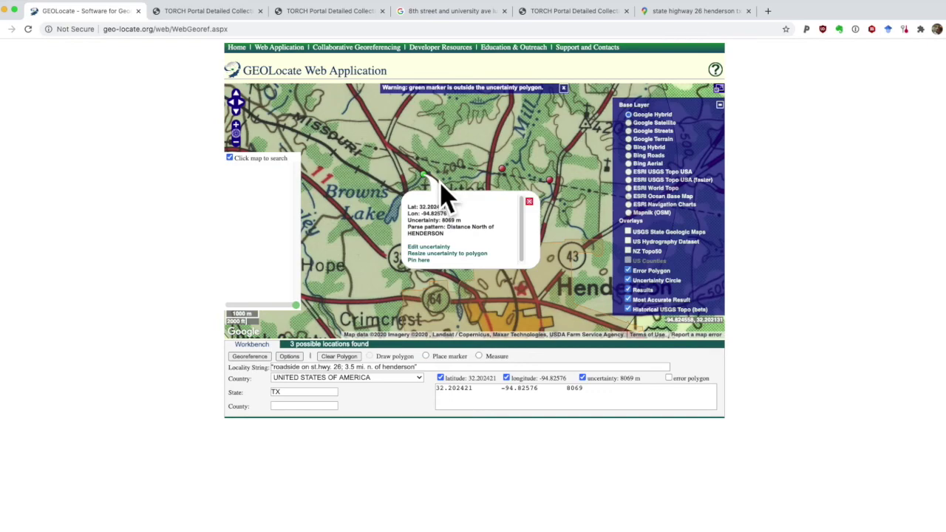
left_click(450, 248)
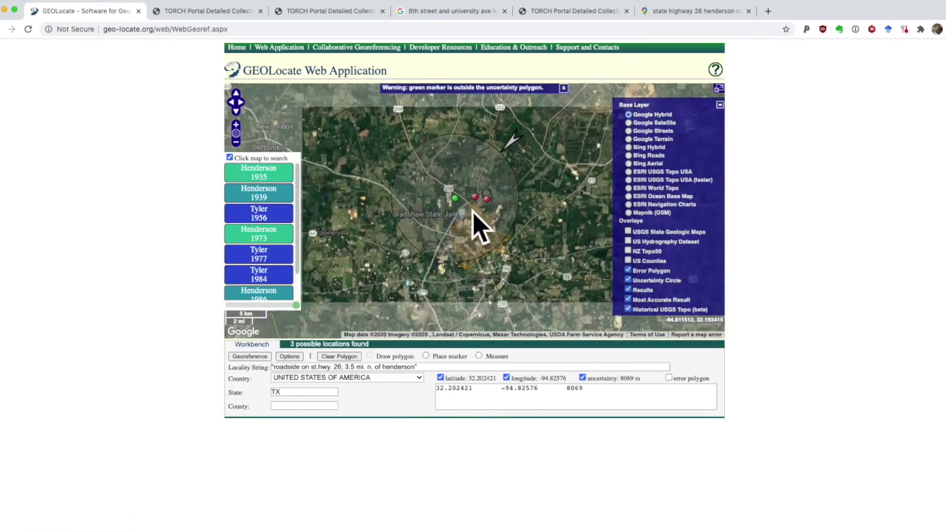
Shrink the uncertainty radius to 962 m and select the result line '32.202421 -94.82576 962'
left_click_drag(496, 183, 476, 205)
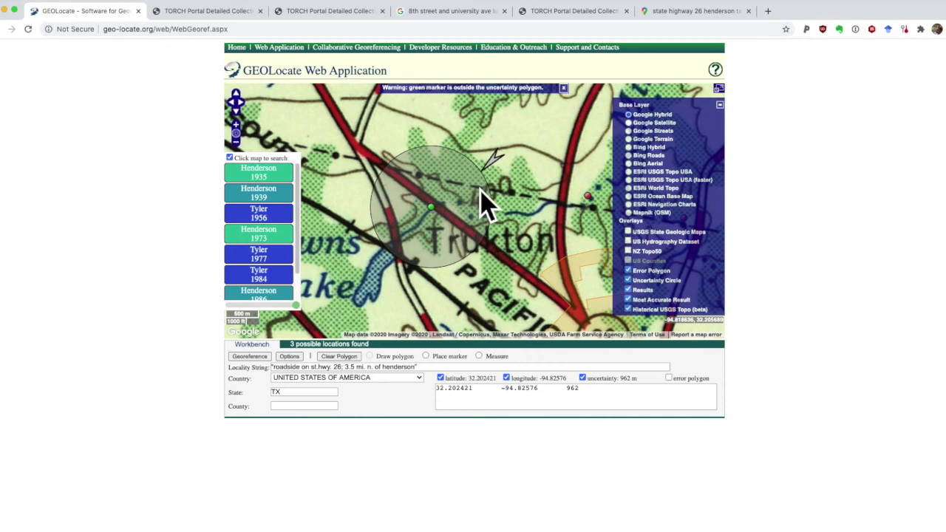
left_click_drag(487, 180, 494, 174)
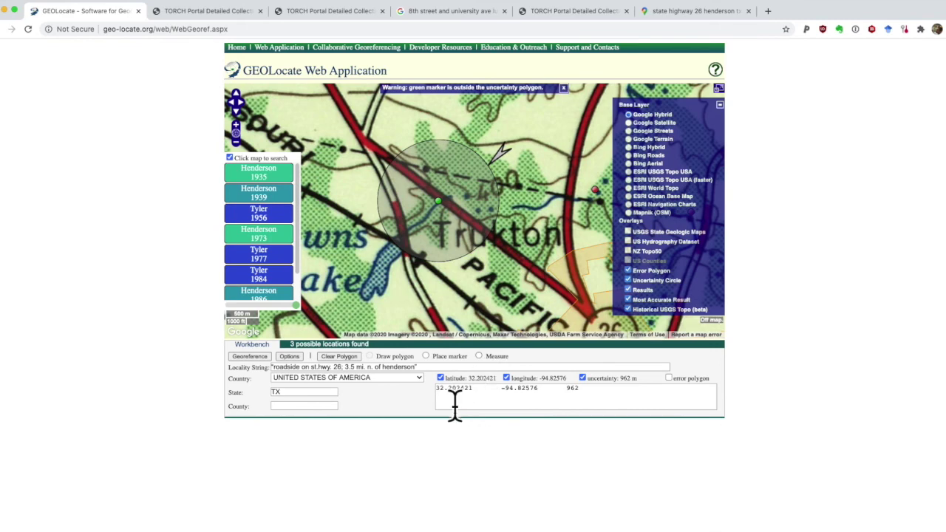
left_click_drag(442, 401, 584, 414)
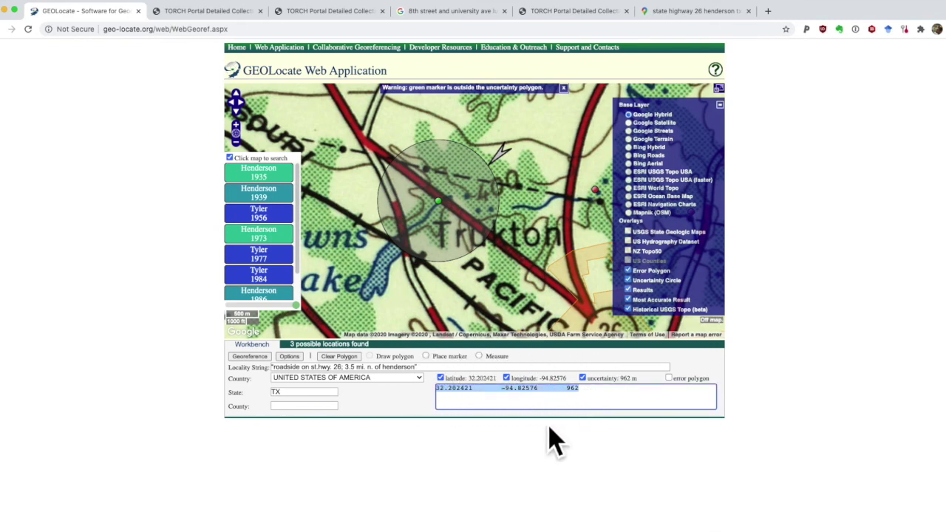